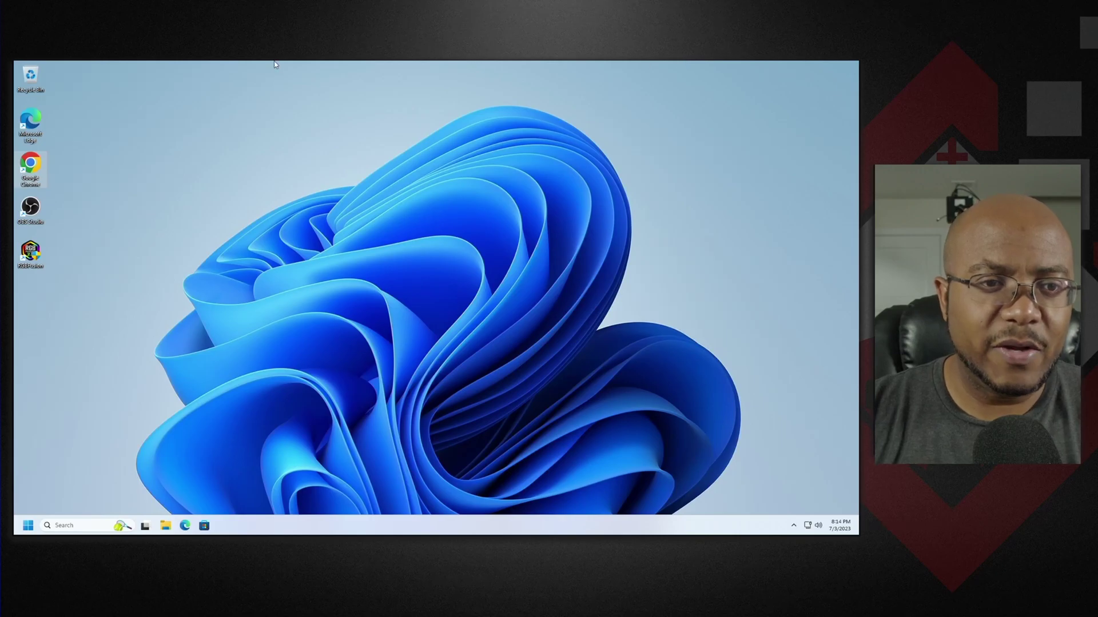
Load blackmagicdesign.com in Chrome and download Desktop Video 12.5 for Windows from Capture and Playback without registering.
double_click(38, 180)
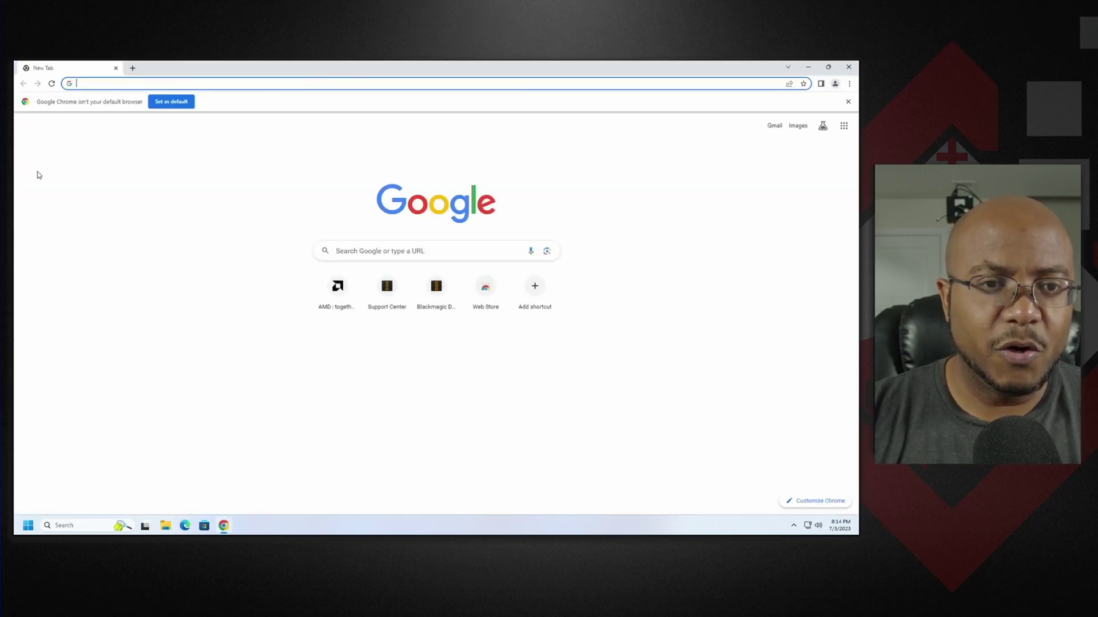
type("https://www.blackmagicdesign.com/")
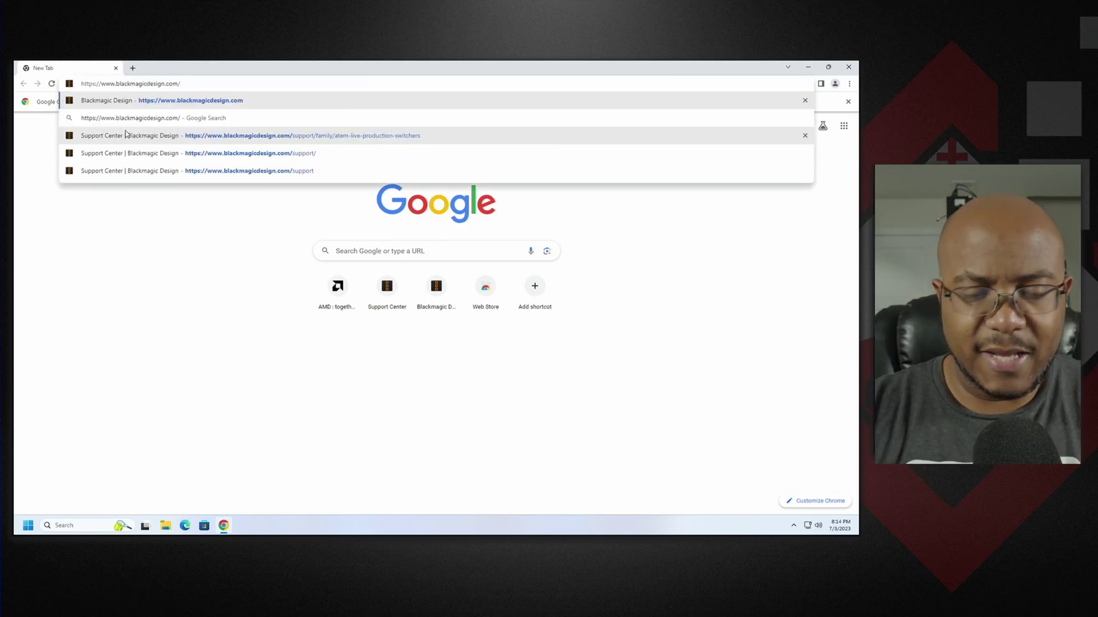
key("Return")
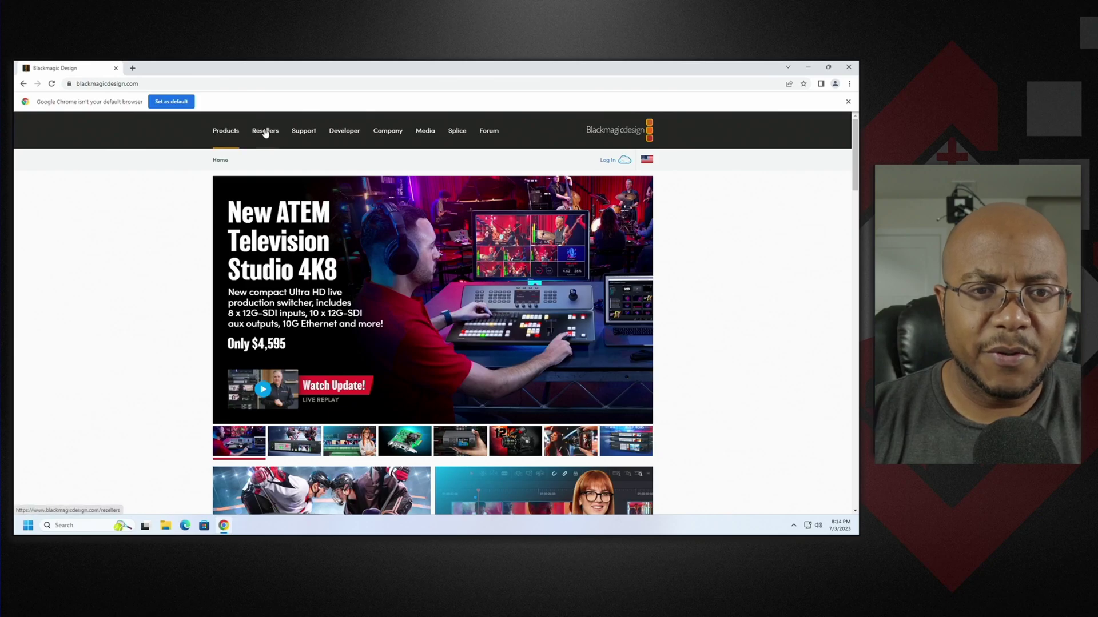
left_click(296, 136)
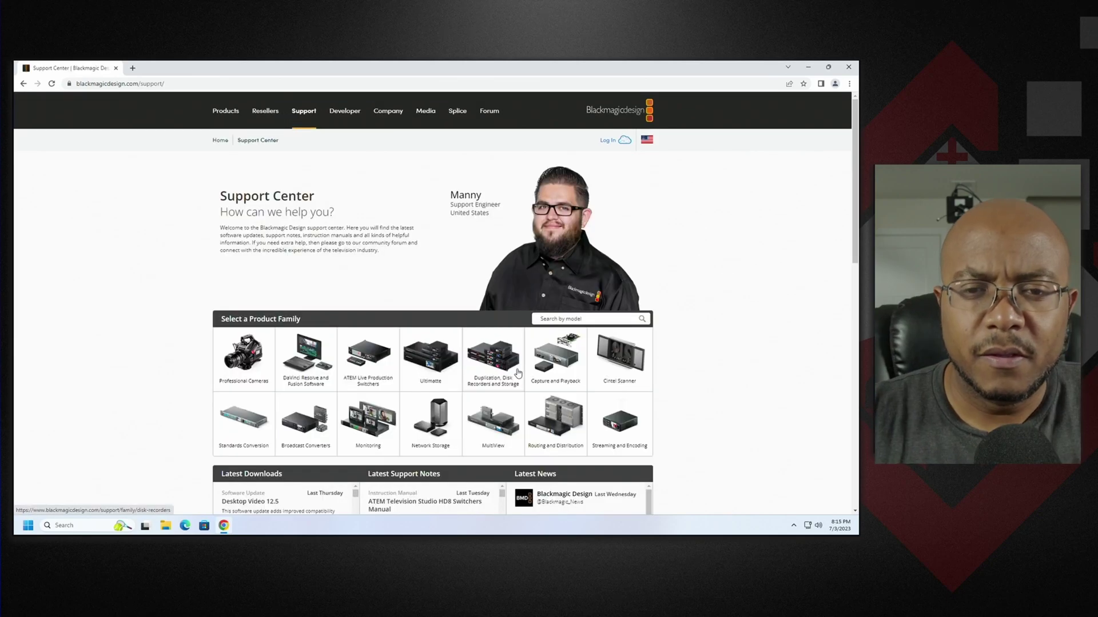
left_click(548, 363)
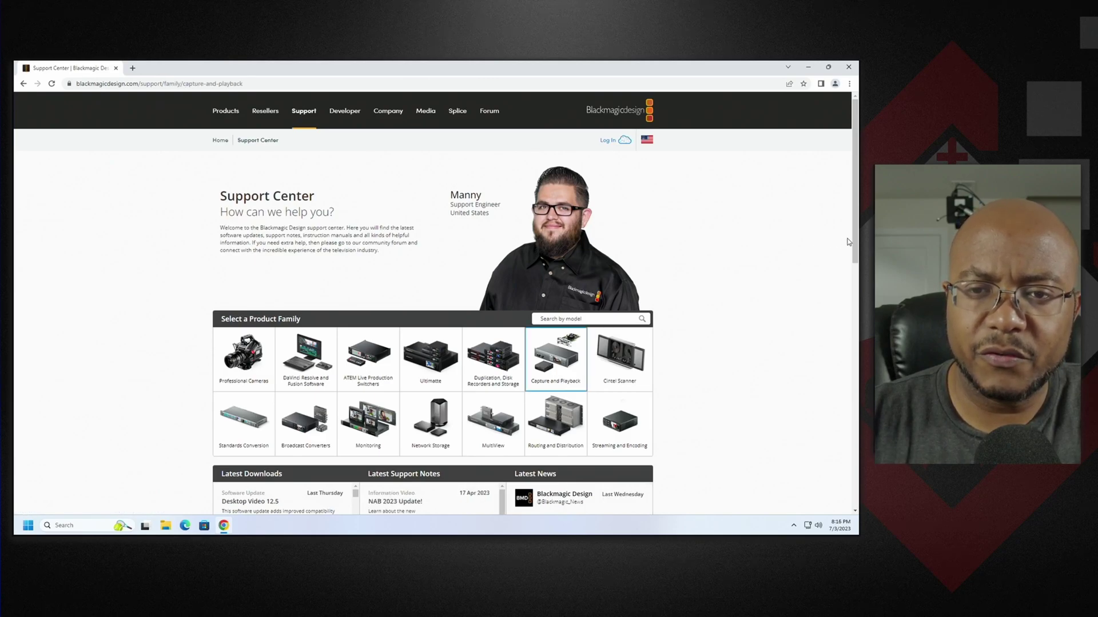
left_click_drag(848, 241, 851, 299)
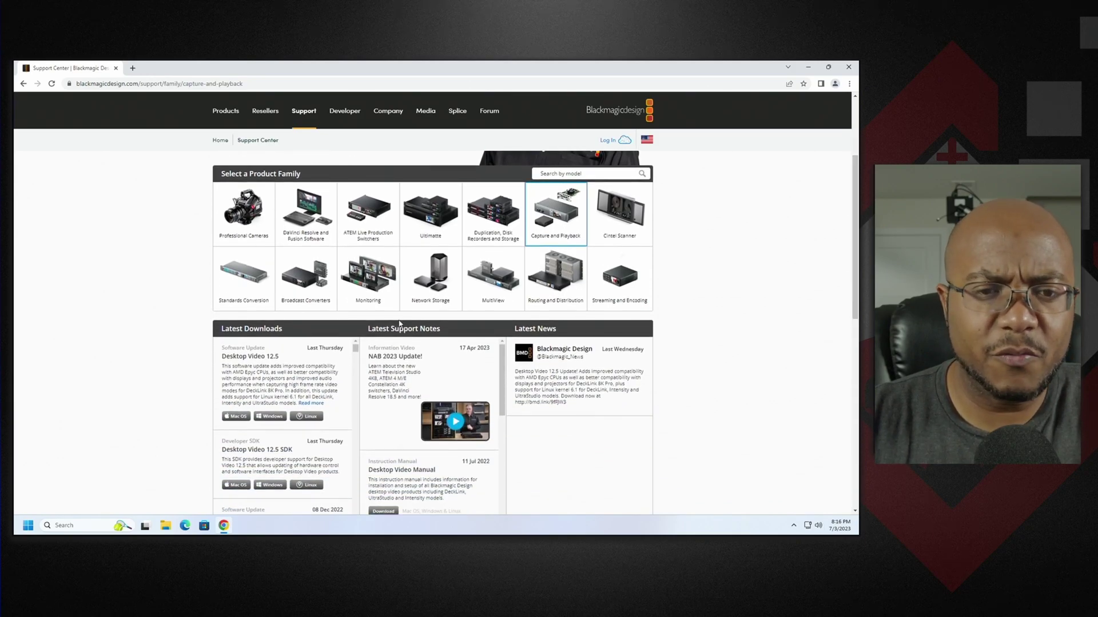
left_click(275, 417)
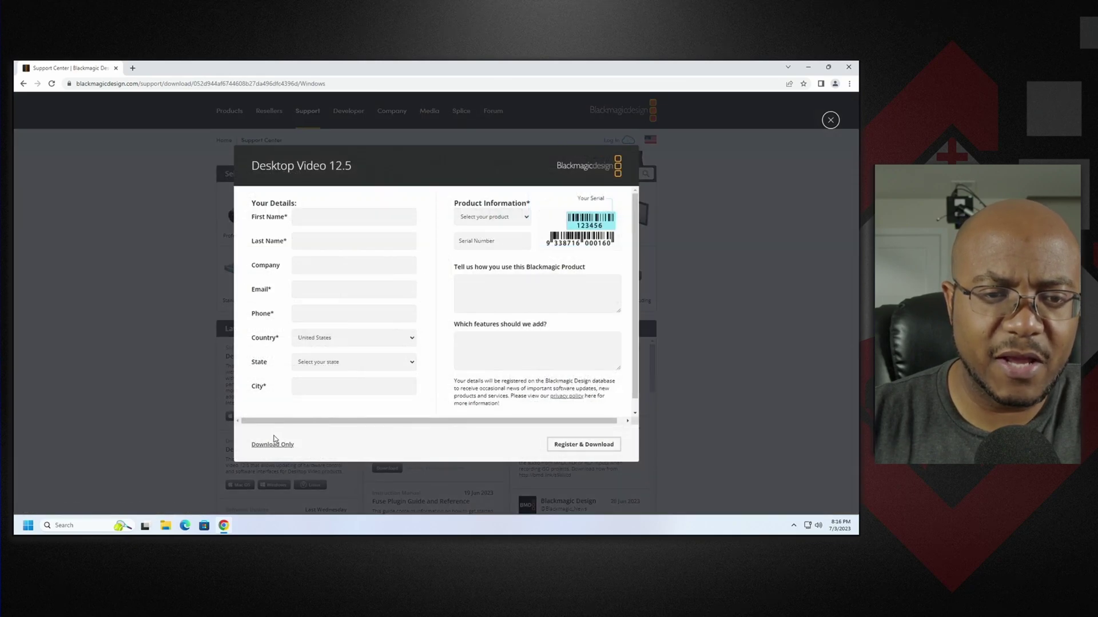
left_click(275, 444)
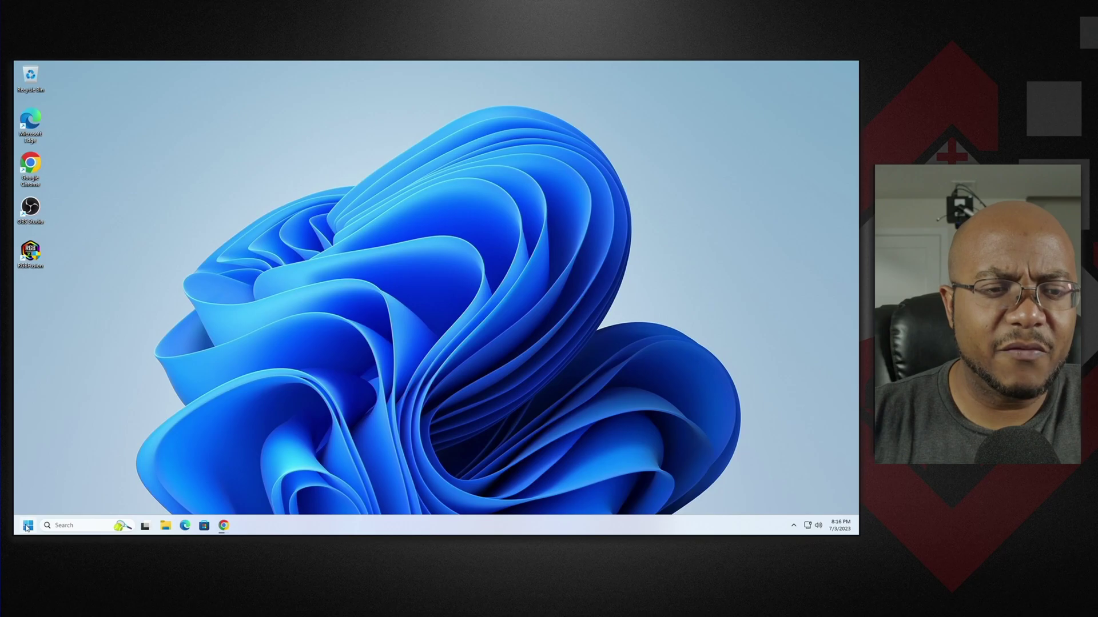
Launch Blackmagic Desktop Video Setup from the Blackmagic Design folder under Start > All apps.
left_click(27, 526)
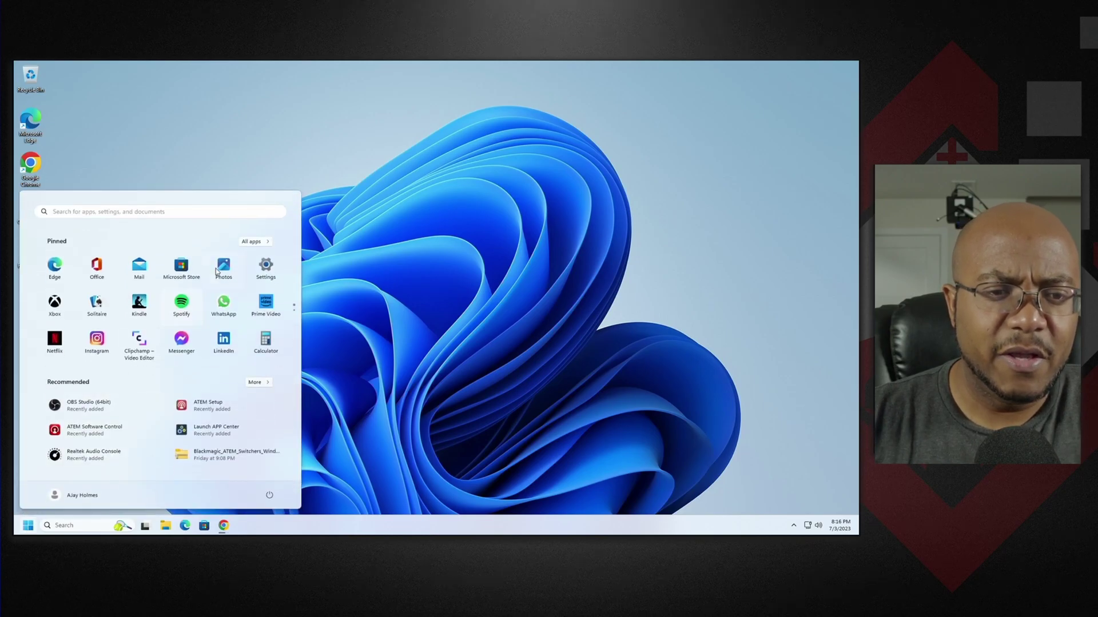
left_click(250, 242)
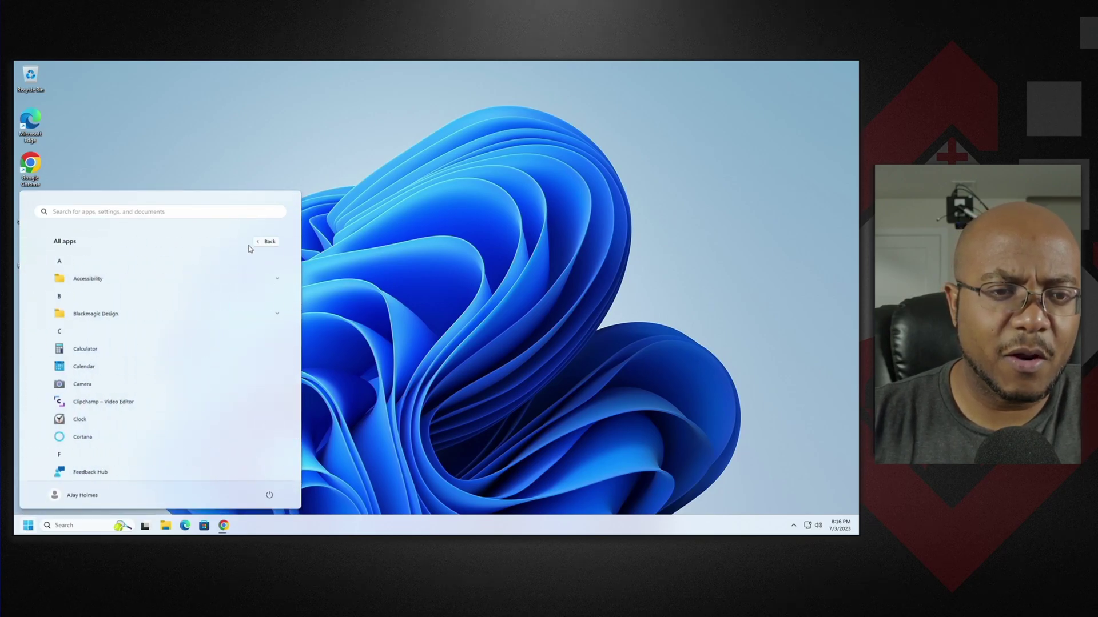
left_click(150, 316)
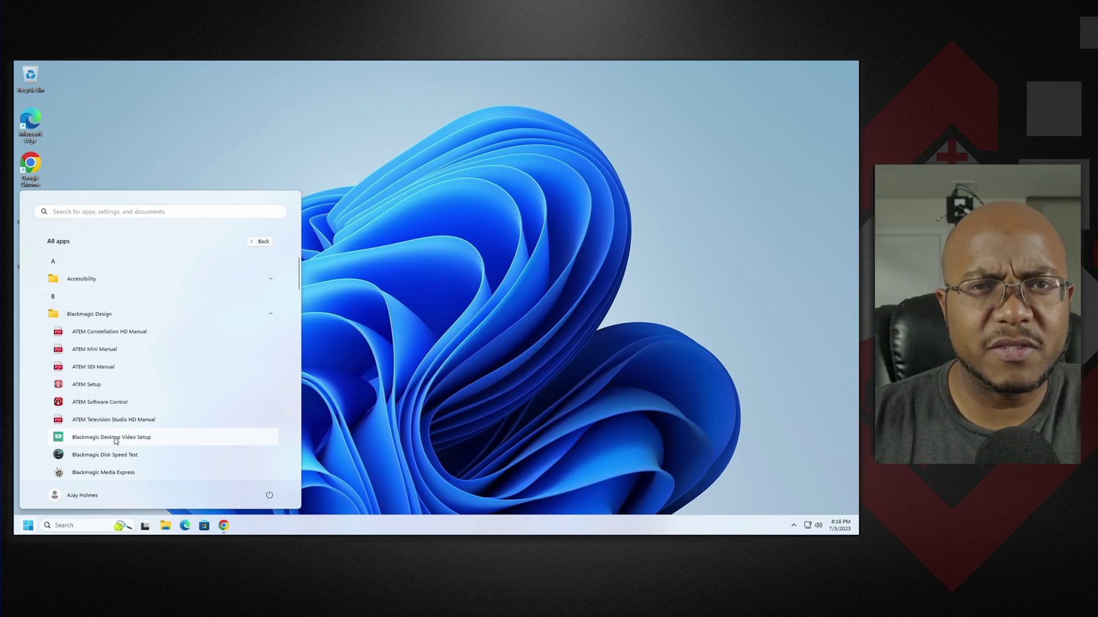
left_click(114, 439)
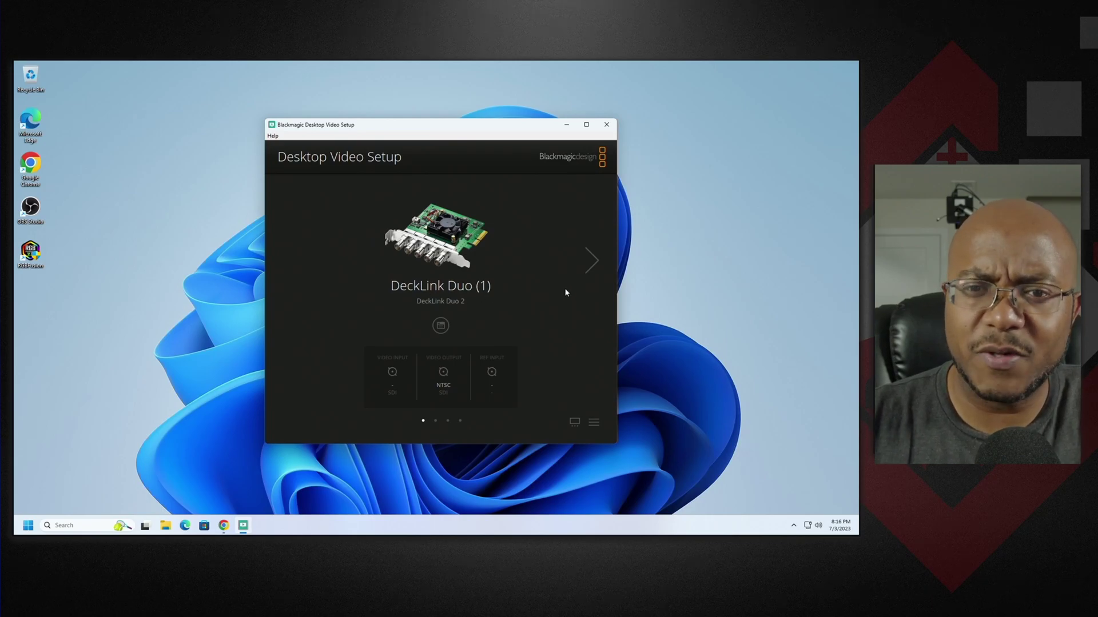
left_click(592, 261)
left_click(593, 262)
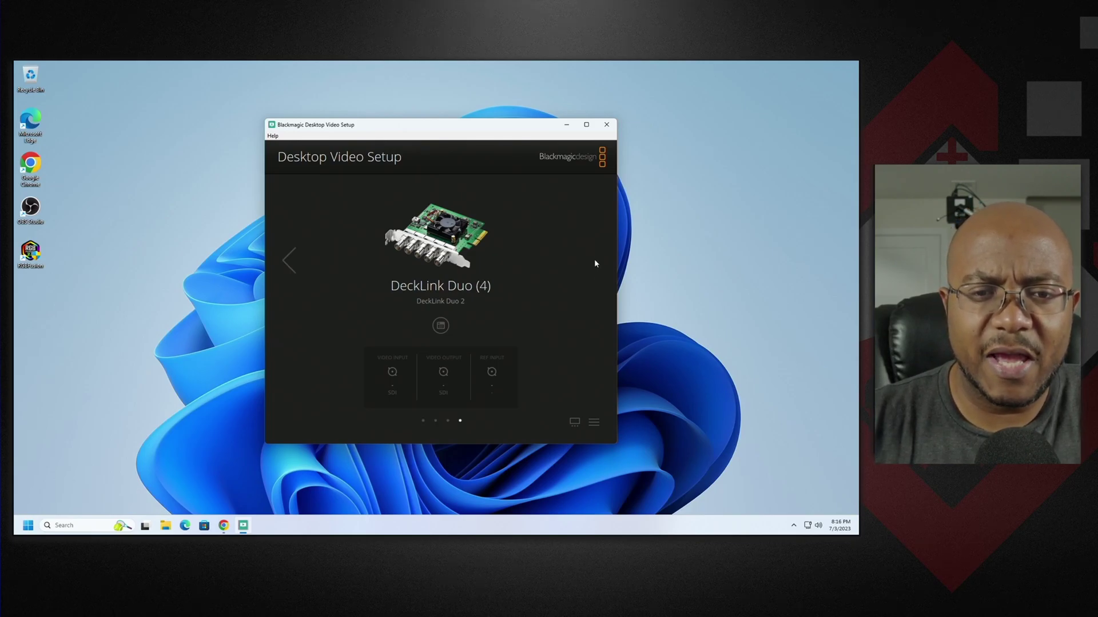
left_click(293, 270)
left_click(290, 270)
left_click(290, 270)
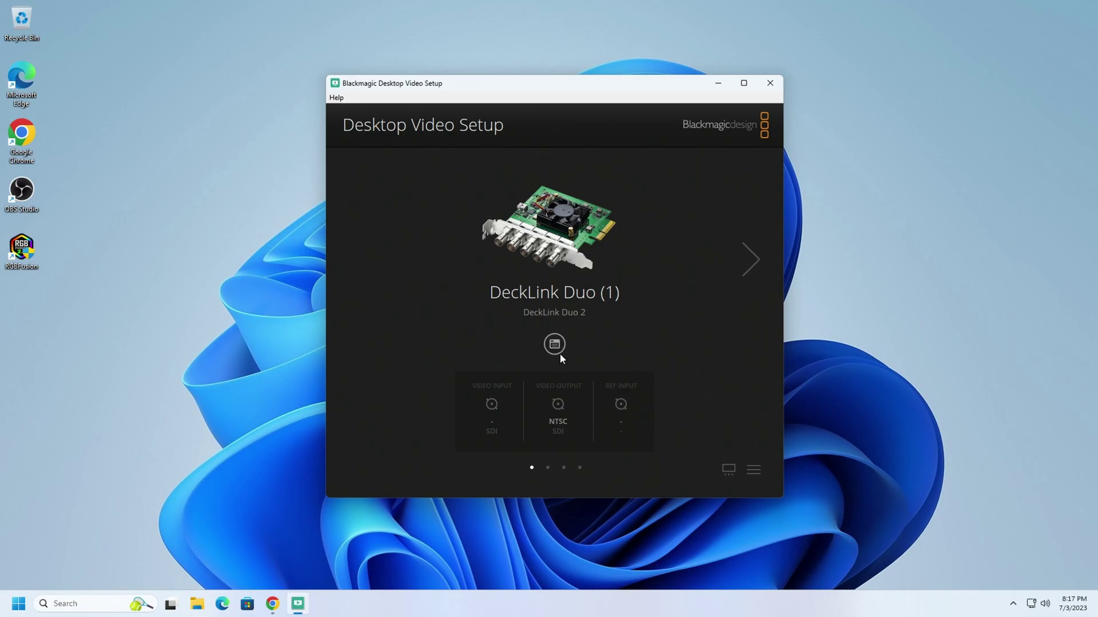
Open DeckLink Duo (1) settings and confirm input and output conversions both stay at None.
left_click(554, 344)
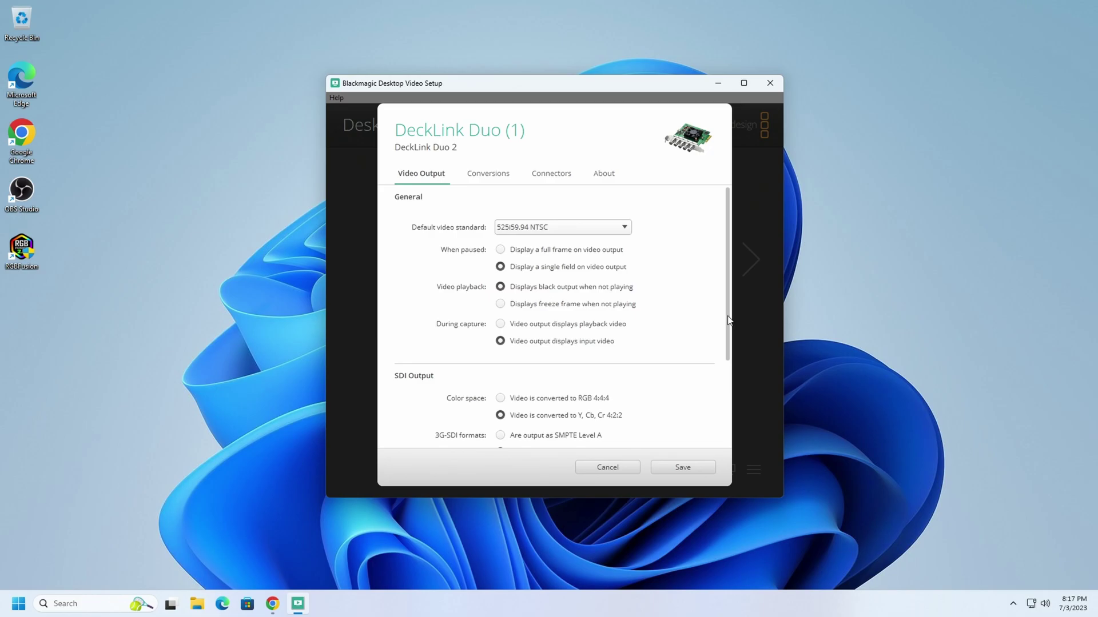
left_click_drag(728, 320, 725, 397)
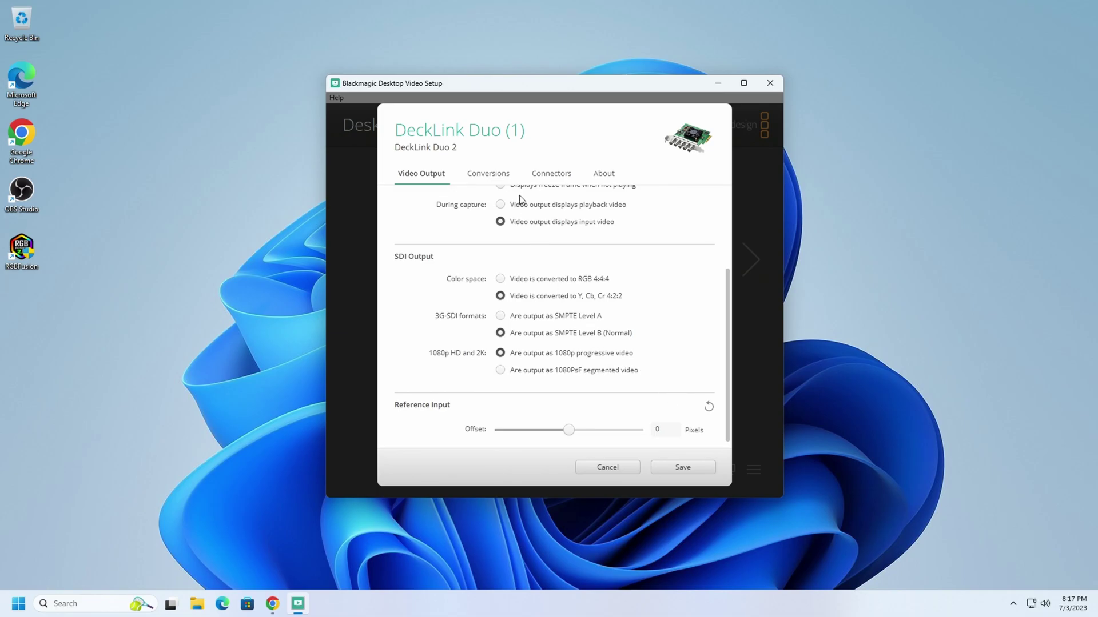
left_click(512, 175)
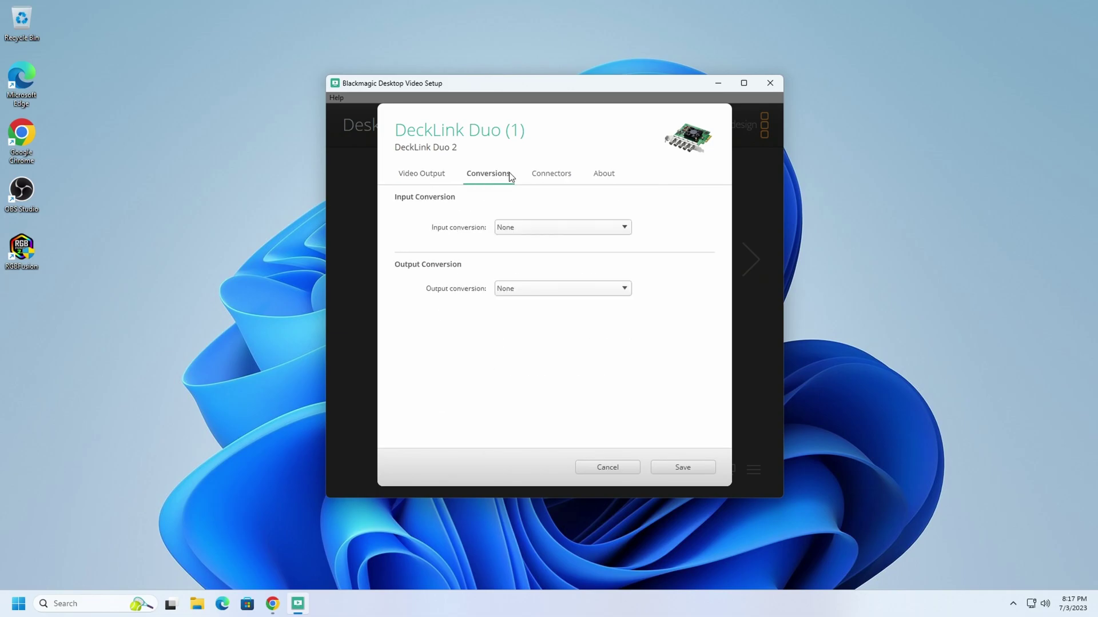
left_click(521, 226)
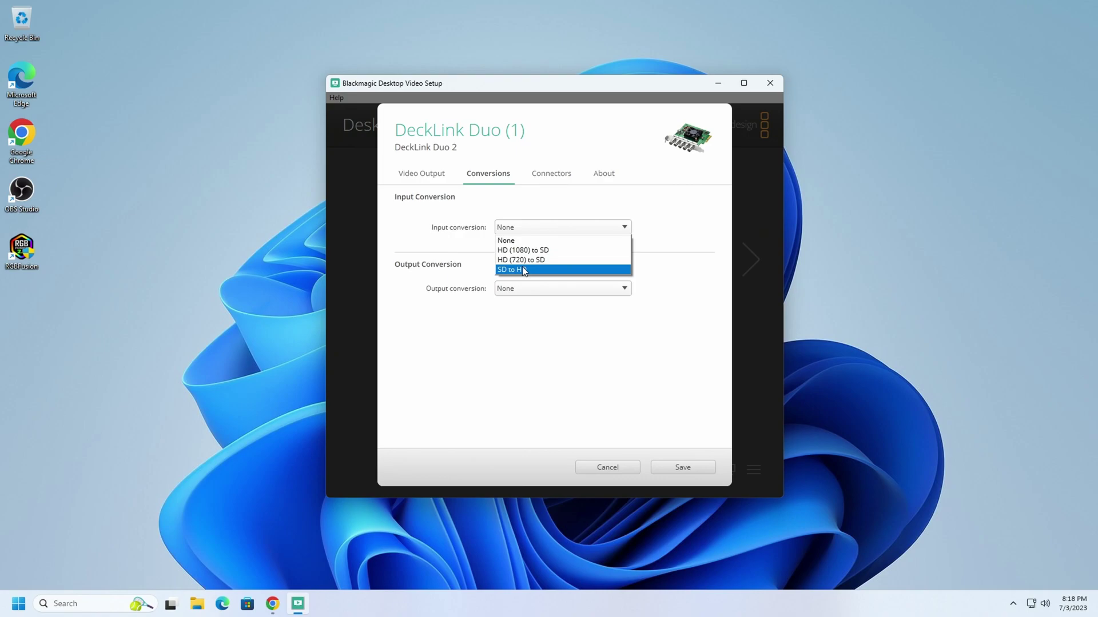
left_click(452, 233)
left_click(502, 295)
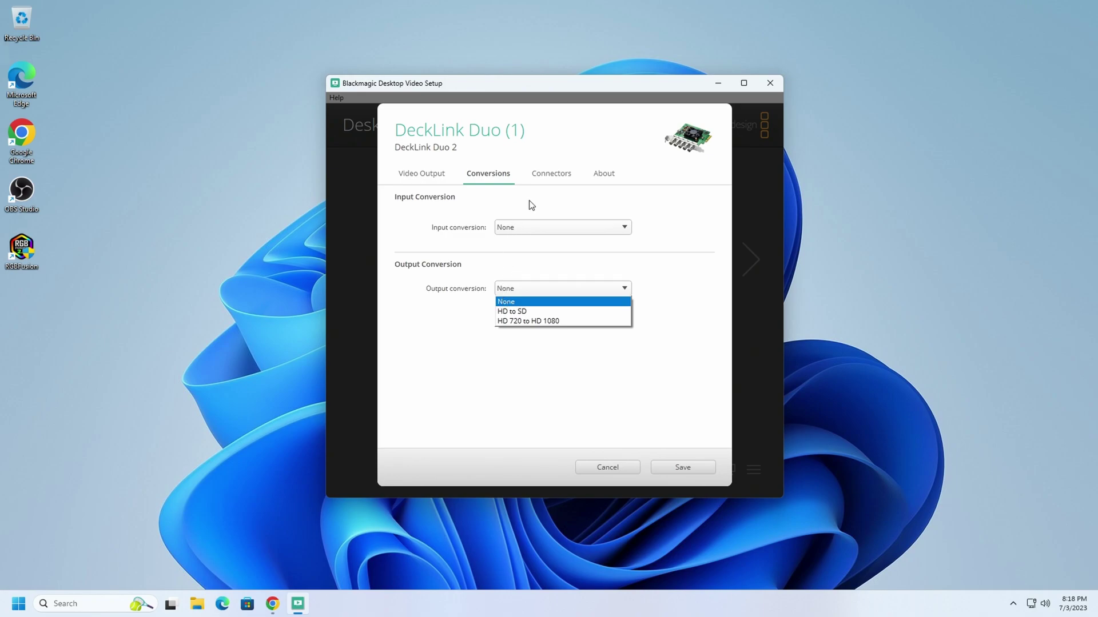
Map DeckLink Duo (1) to the SDI 1 connector and check its driver 12.5 information.
left_click(542, 179)
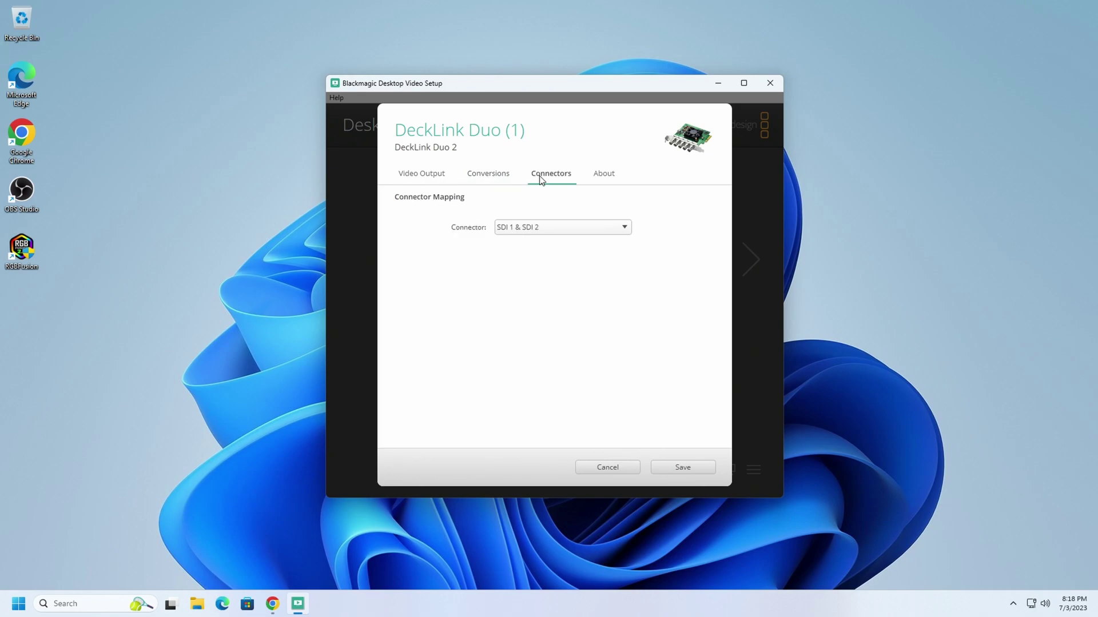
left_click(517, 229)
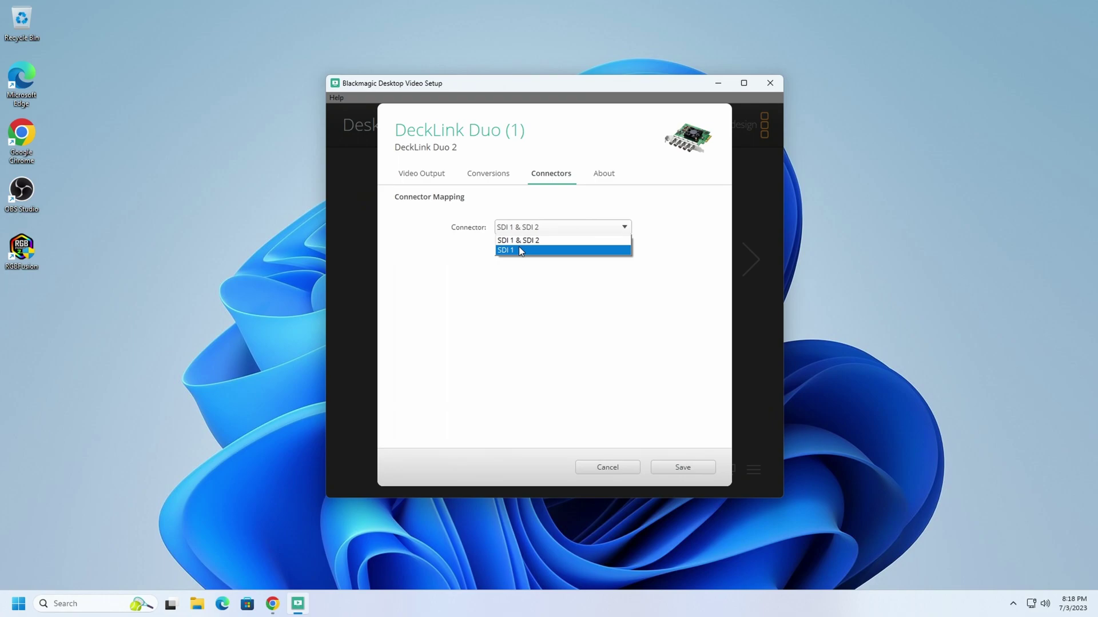
left_click(521, 251)
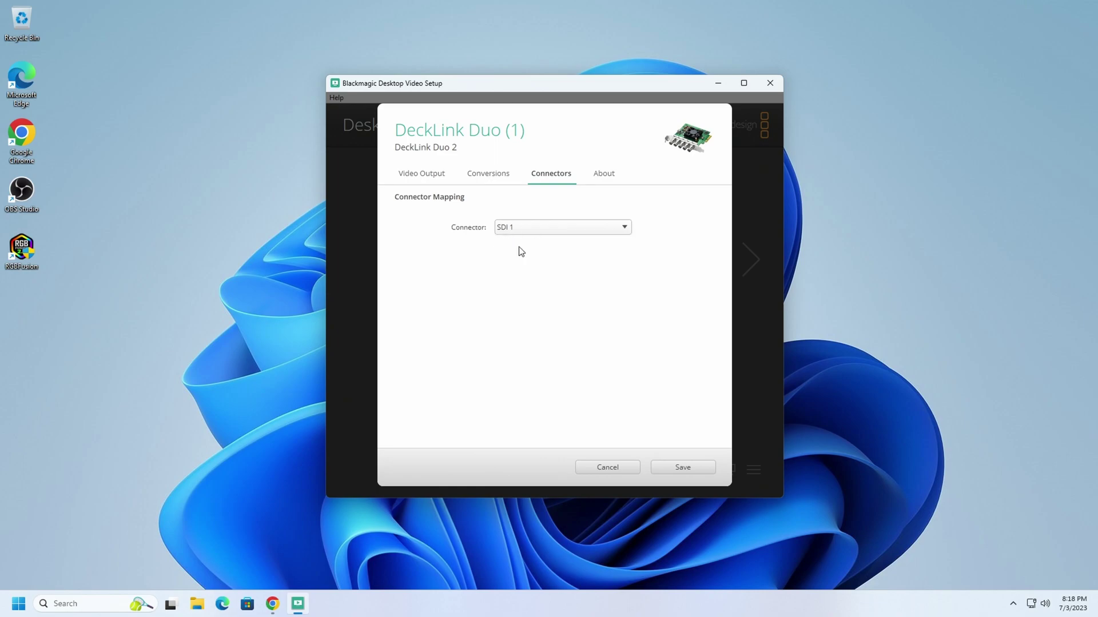
left_click(596, 178)
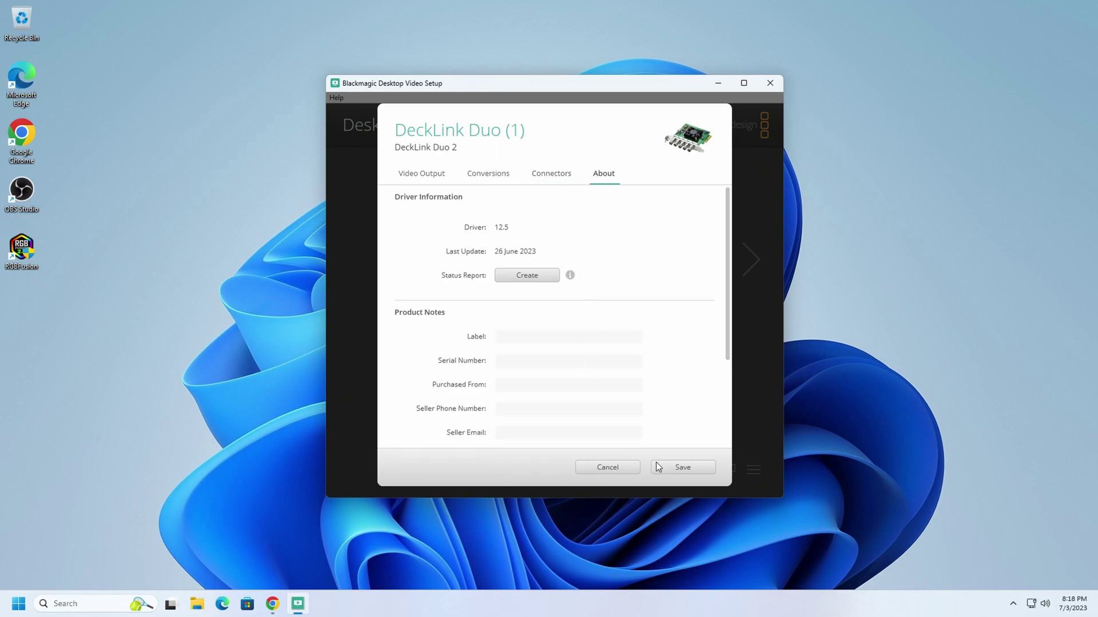
Save DeckLink Duo (1), then map DeckLink Duo (2) to SDI 3 and save it.
left_click(672, 468)
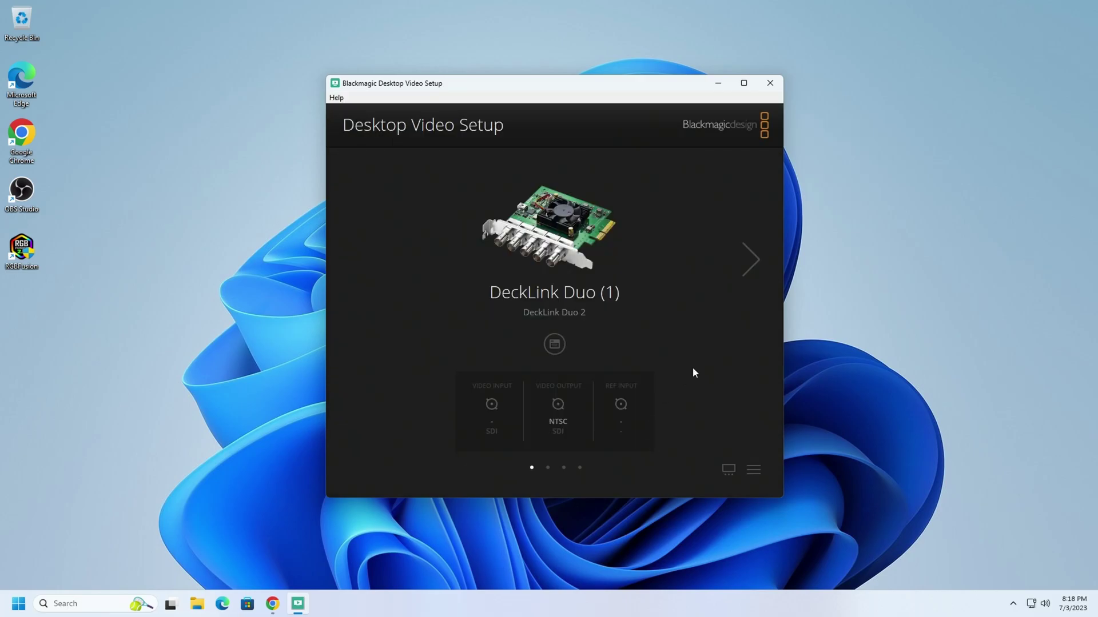
left_click(757, 263)
left_click(562, 343)
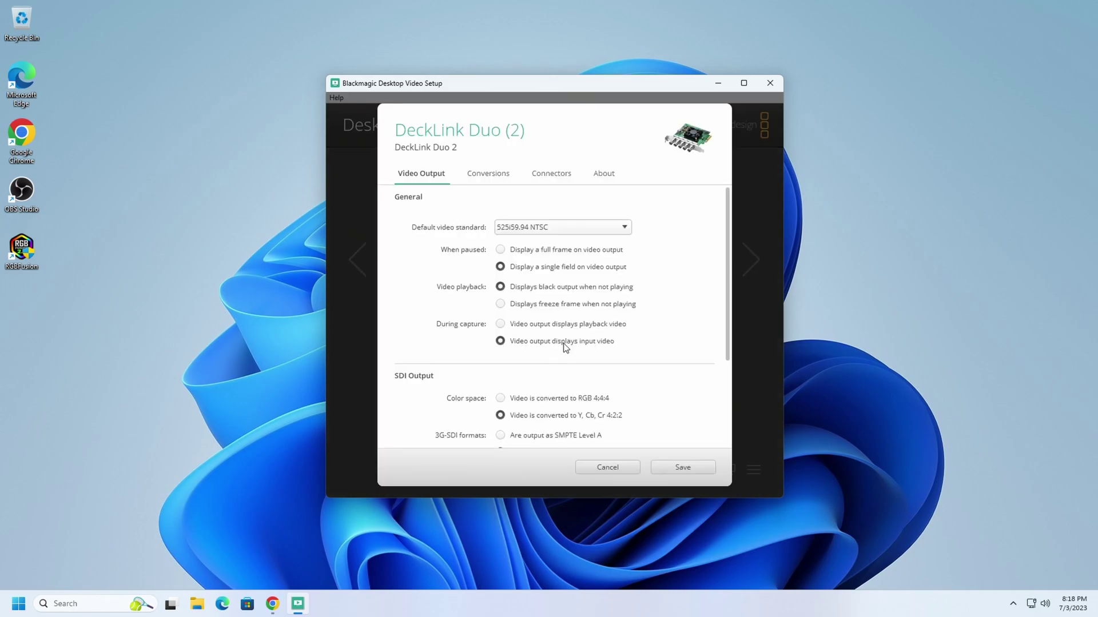
left_click(555, 176)
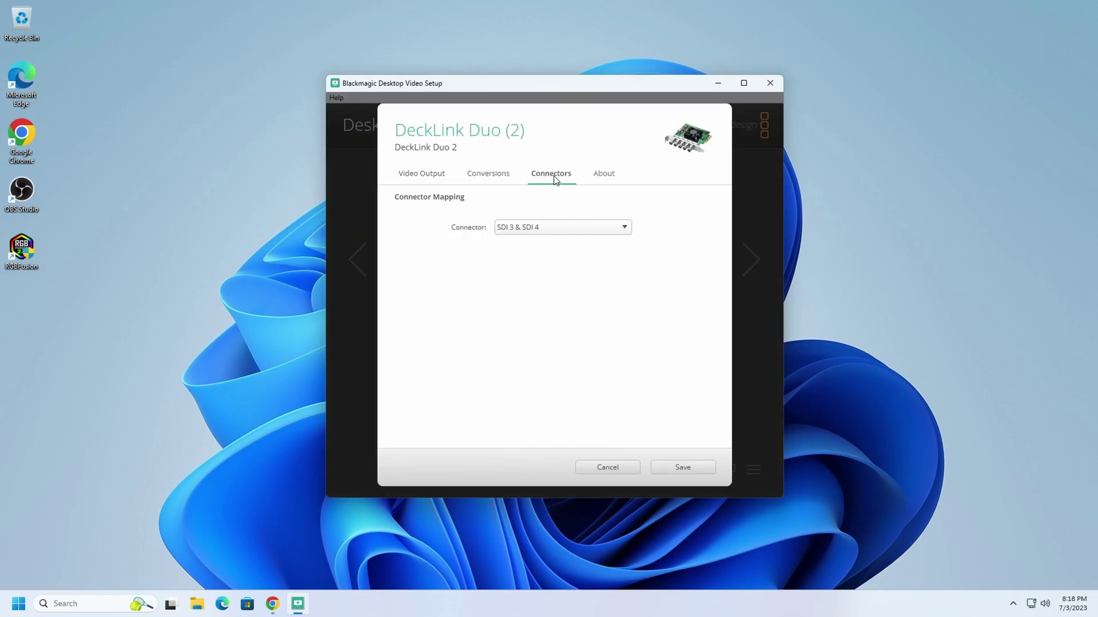
left_click(546, 230)
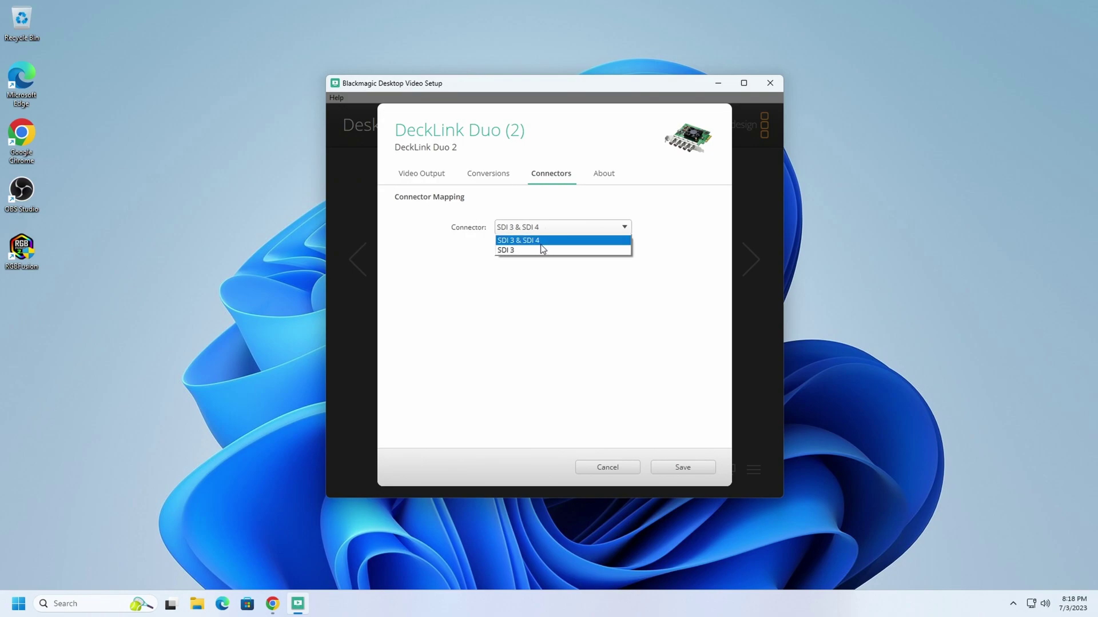
left_click(543, 250)
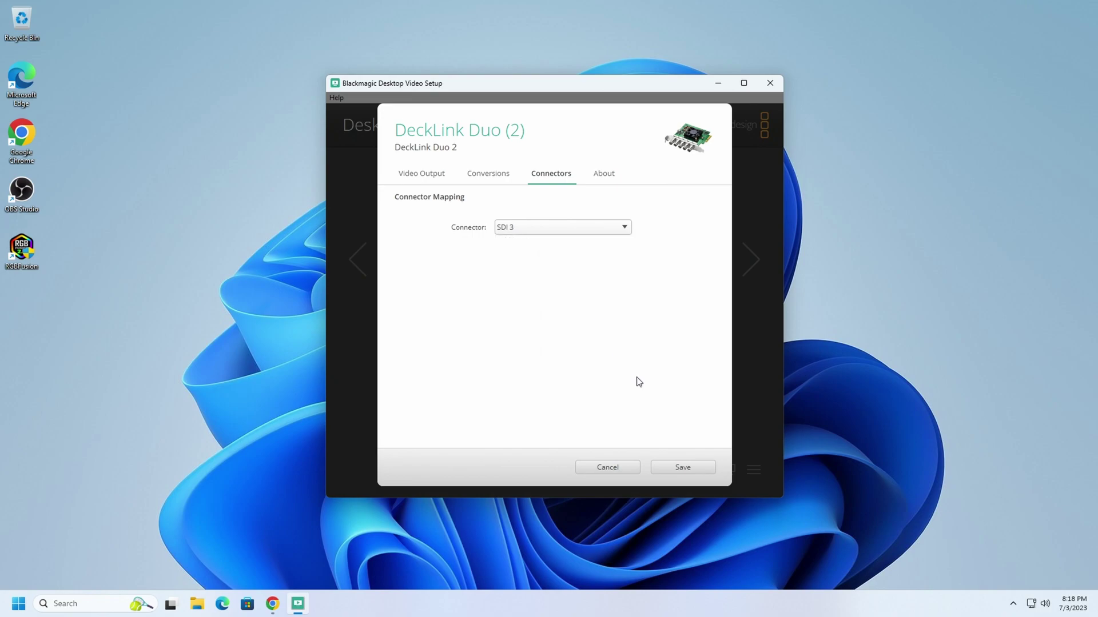
left_click(684, 468)
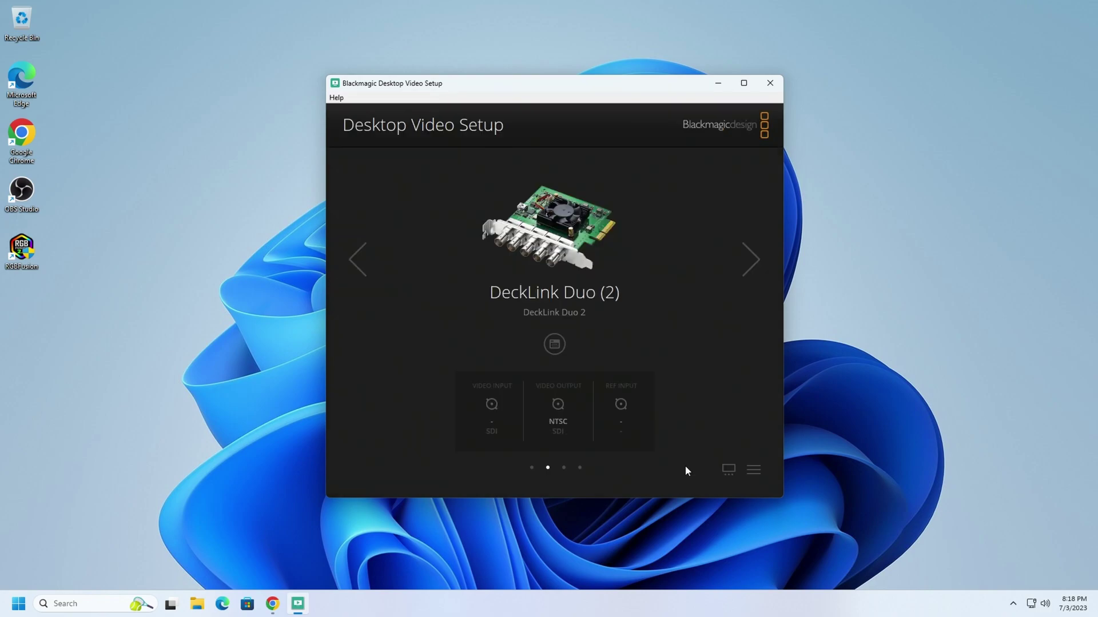
Confirm DeckLink Duo (3) is mapped to SDI 2 and save its settings.
left_click(752, 272)
left_click(554, 344)
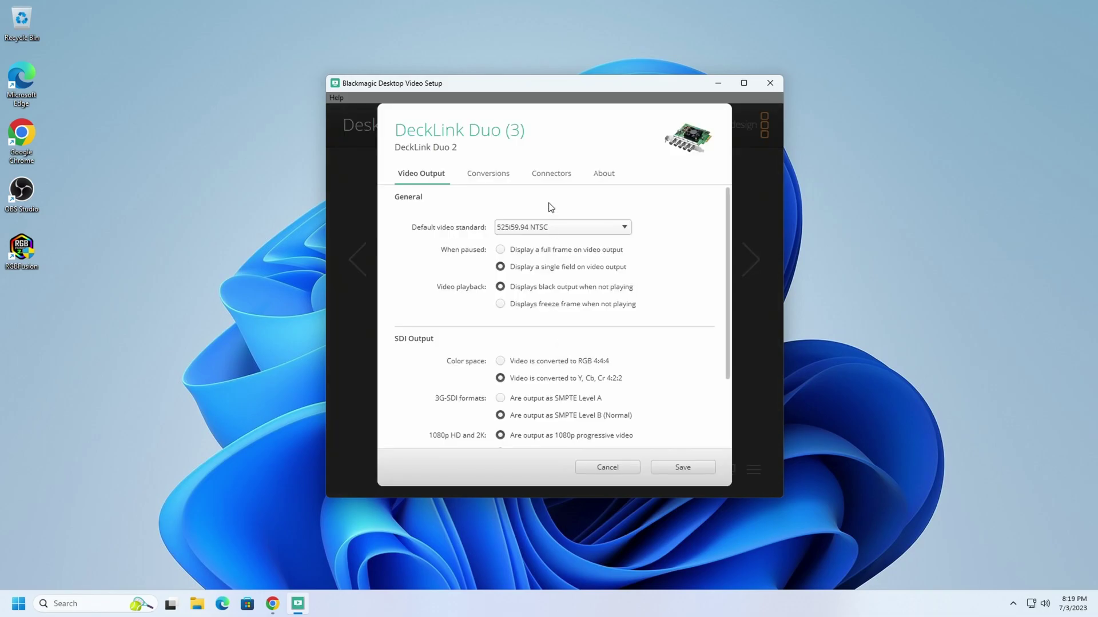
left_click(549, 173)
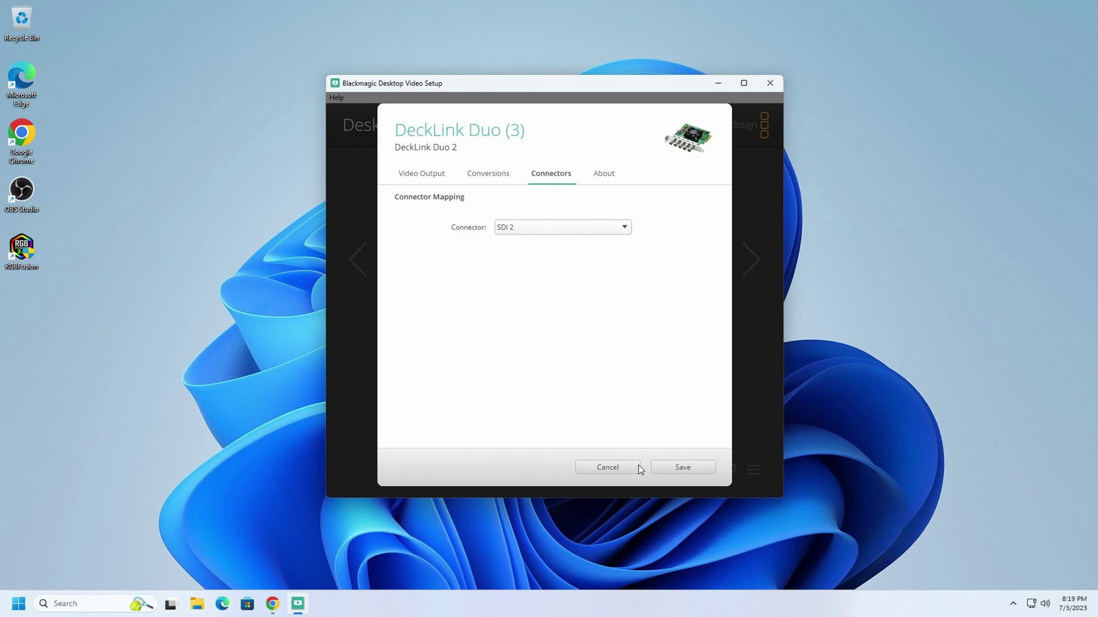
left_click(670, 469)
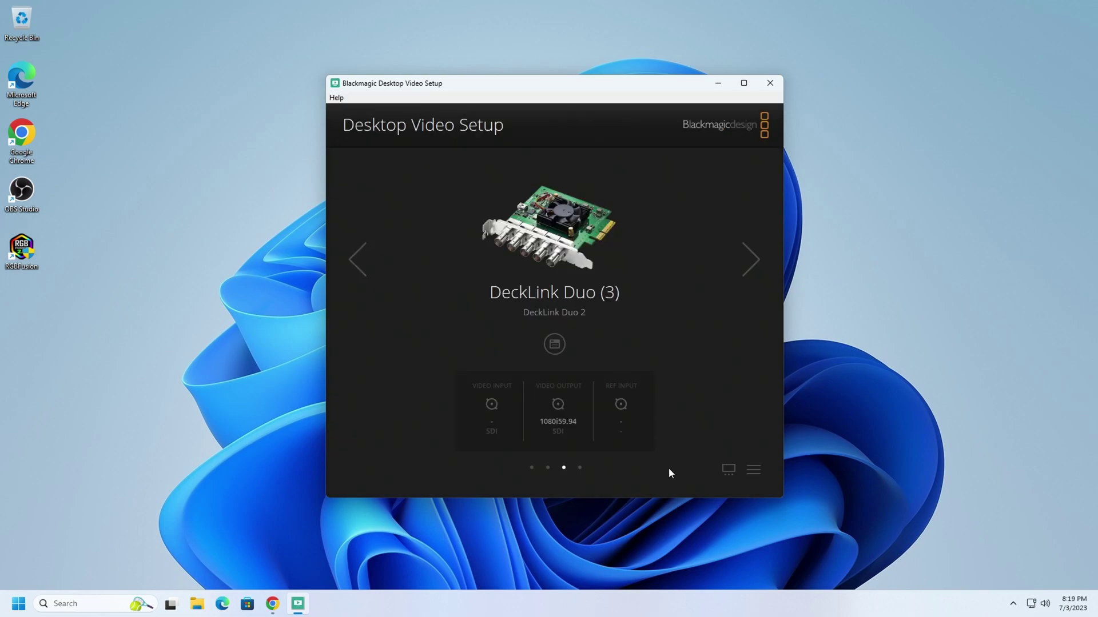
Confirm DeckLink Duo (4) is mapped to SDI 4 and save its settings.
left_click(761, 272)
left_click(556, 344)
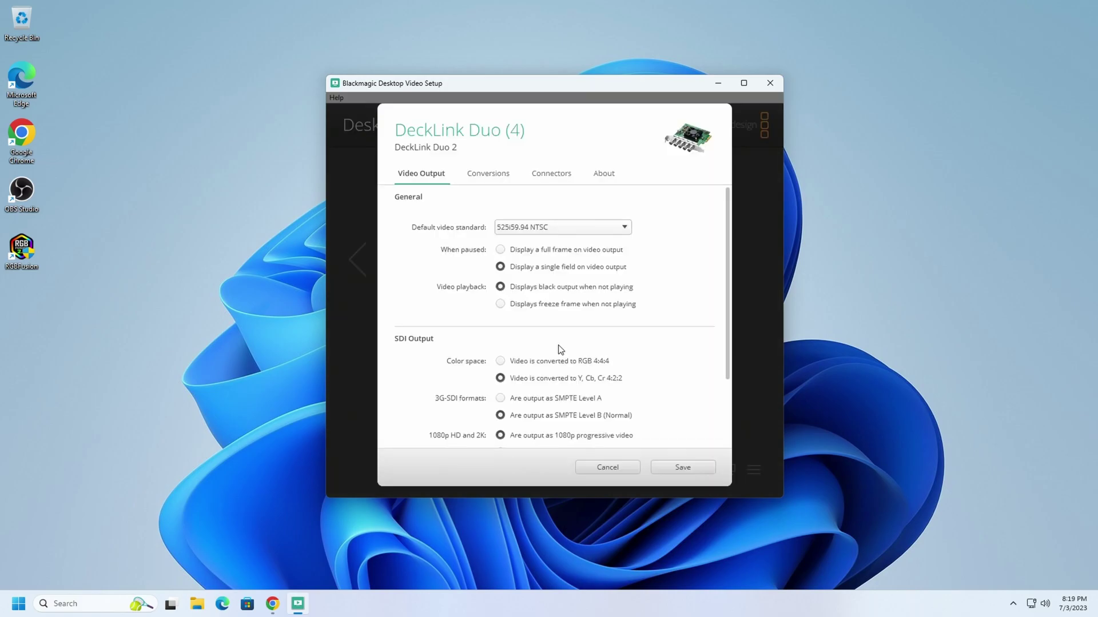
left_click(549, 181)
left_click(661, 464)
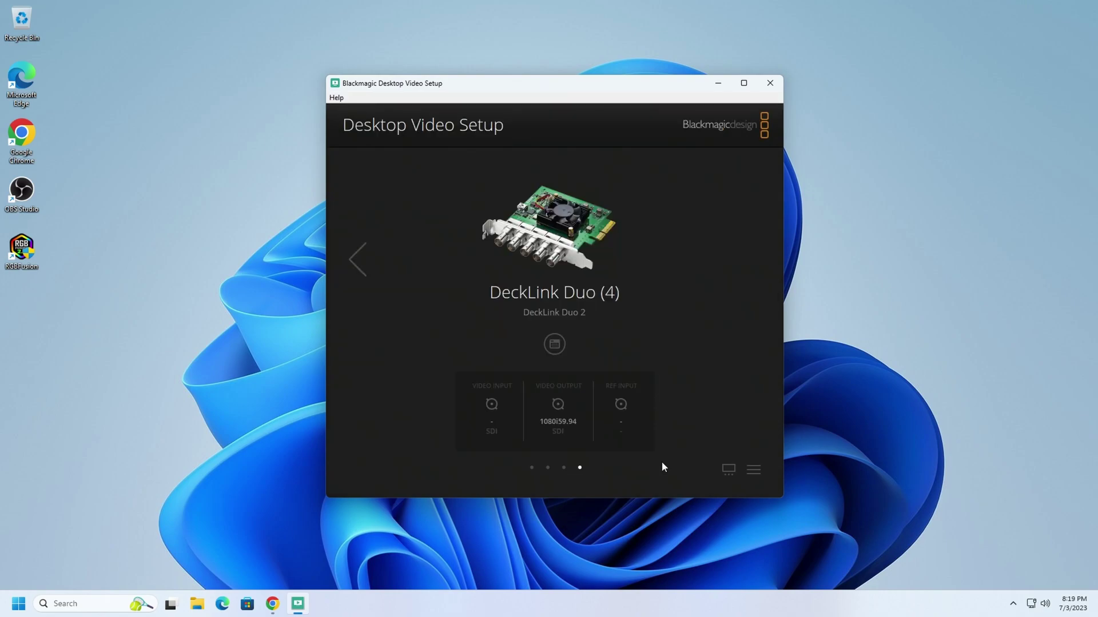
Close the Blackmagic Desktop Video Setup window.
left_click(769, 83)
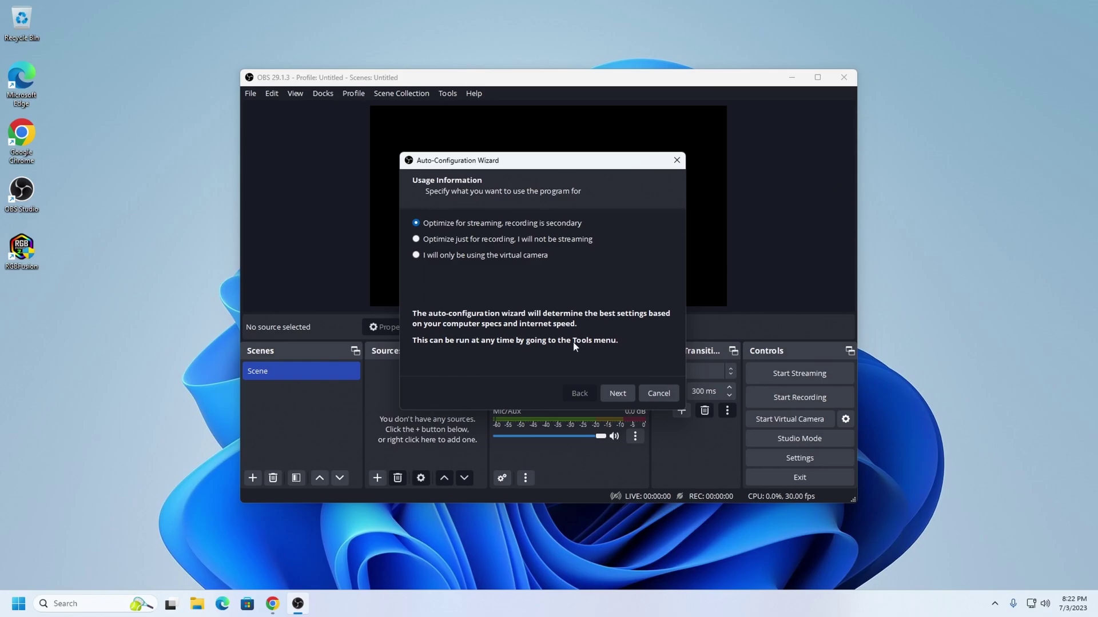
Cancel the auto-configuration wizard, review the empty Decklink Captions settings, and bring up the add-source menu.
left_click(659, 394)
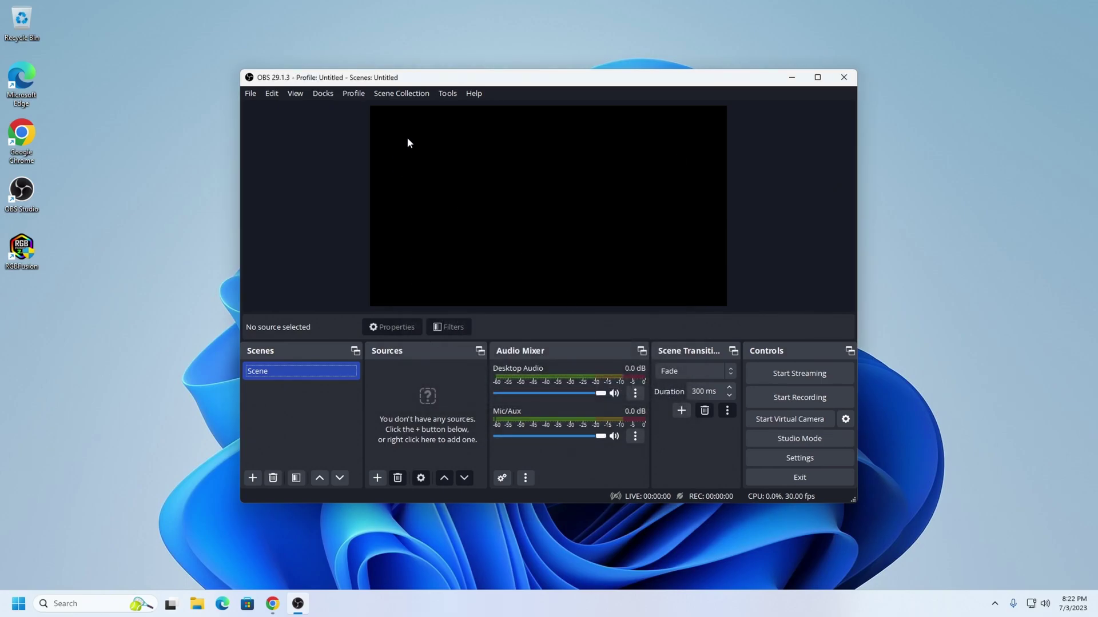
left_click(447, 93)
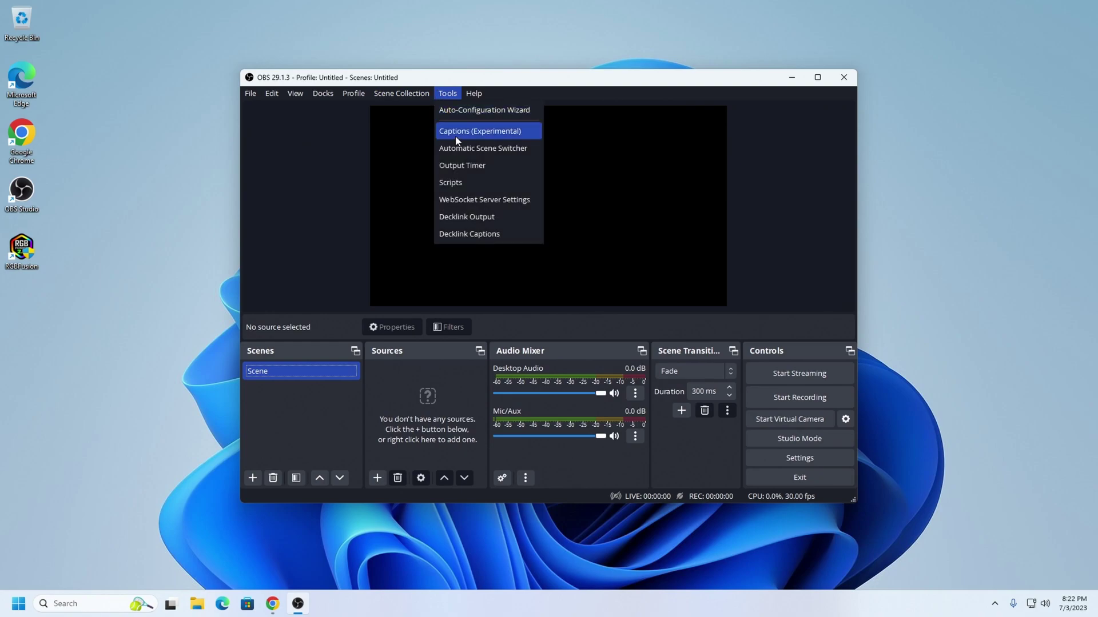
left_click(470, 233)
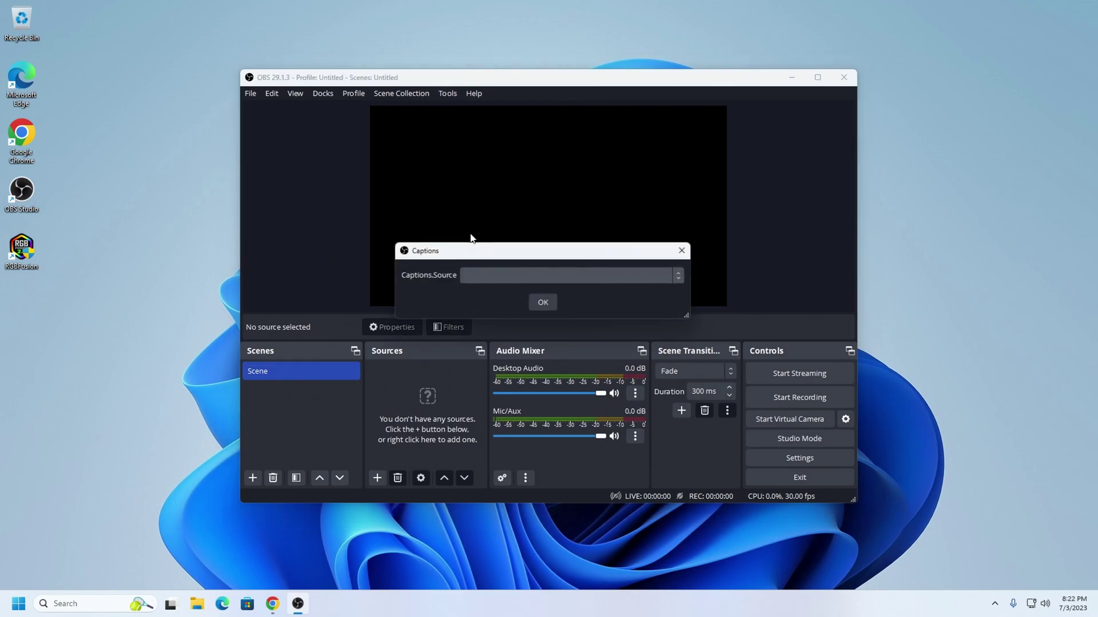
left_click(487, 272)
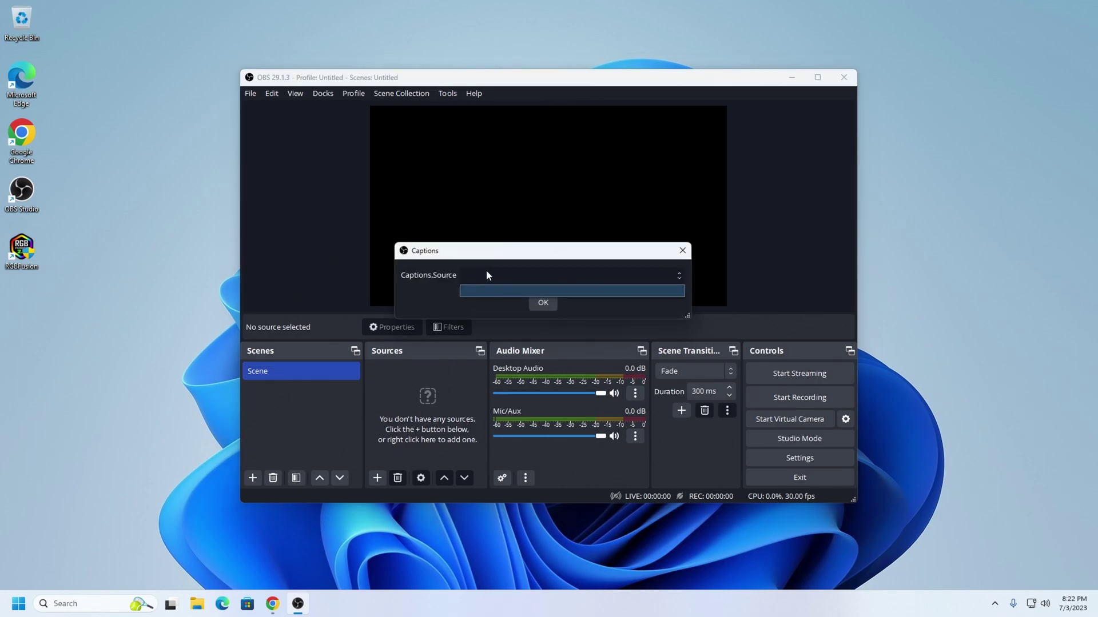
left_click(683, 255)
left_click(682, 251)
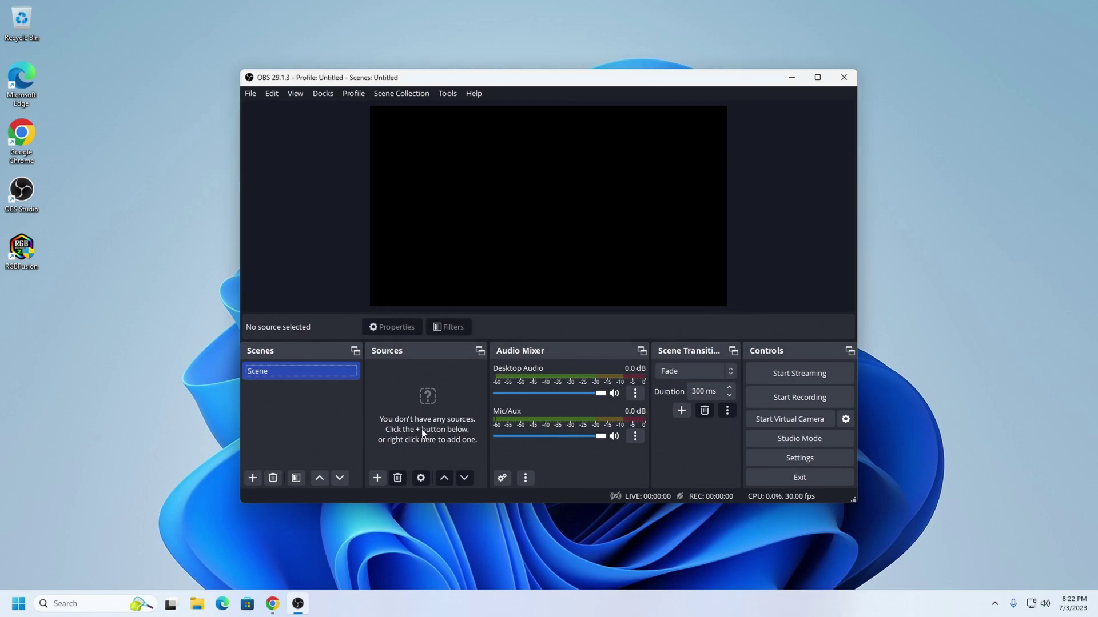
left_click(380, 478)
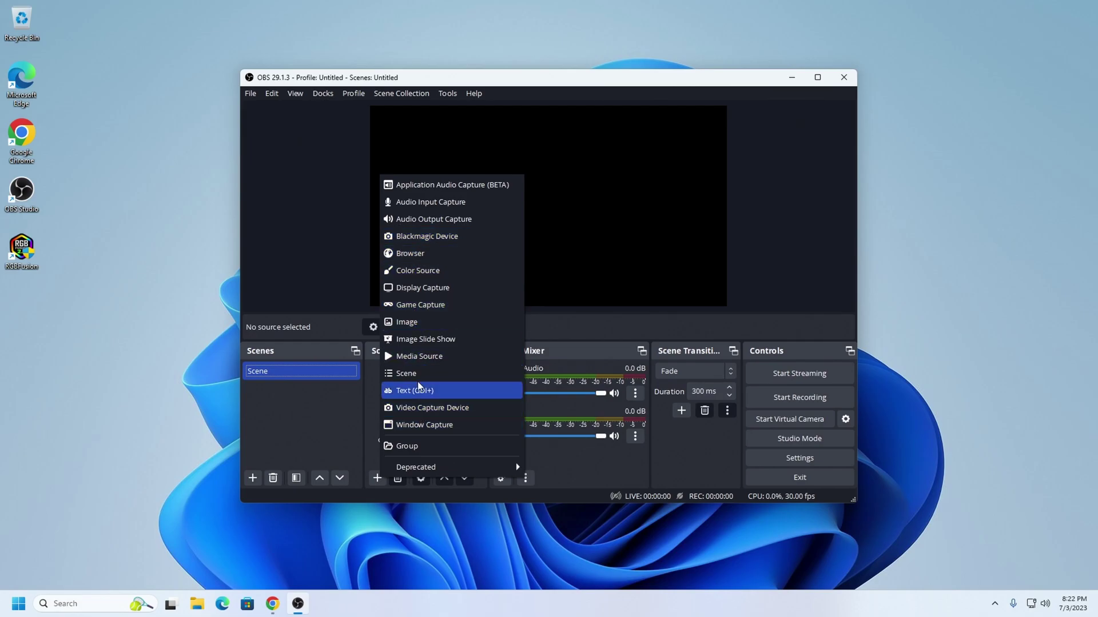
Add a Blackmagic Device source and name it DLD-1.
left_click(426, 243)
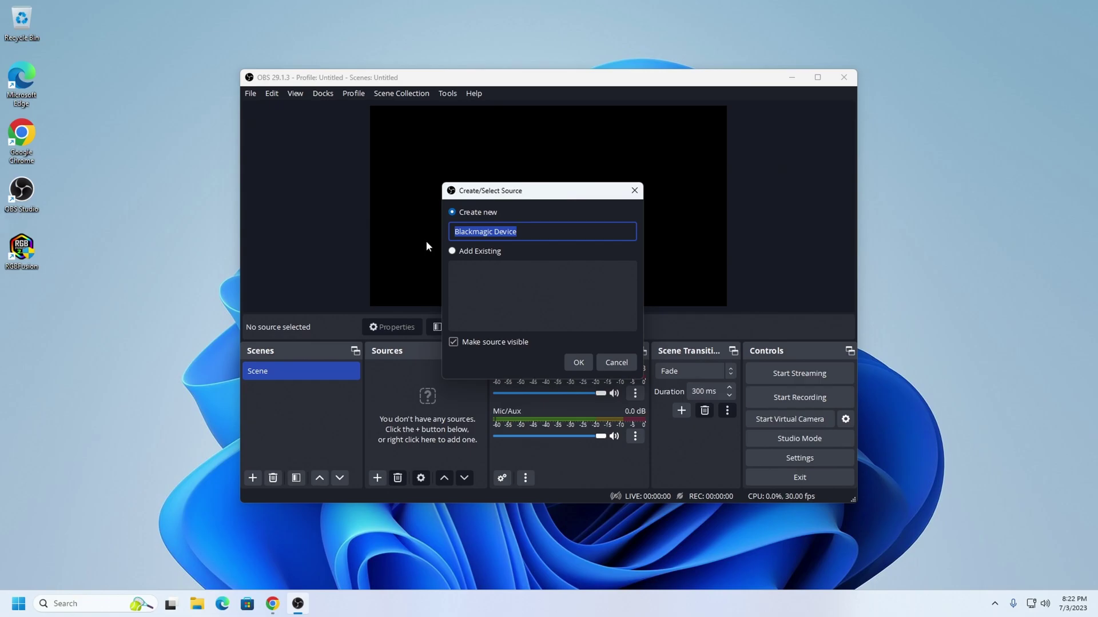
type("SDI")
key("BackSpace")
key("BackSpace")
key("BackSpace")
type("DLD-1a")
key("ctrl+a")
key("BackSpace")
key("ctrl+z")
key("ctrl+z")
key("ctrl+a")
Create DLD-1 and, after trying Duo (1)–(3), set its device to DeckLink Duo (4) and apply.
left_click(578, 362)
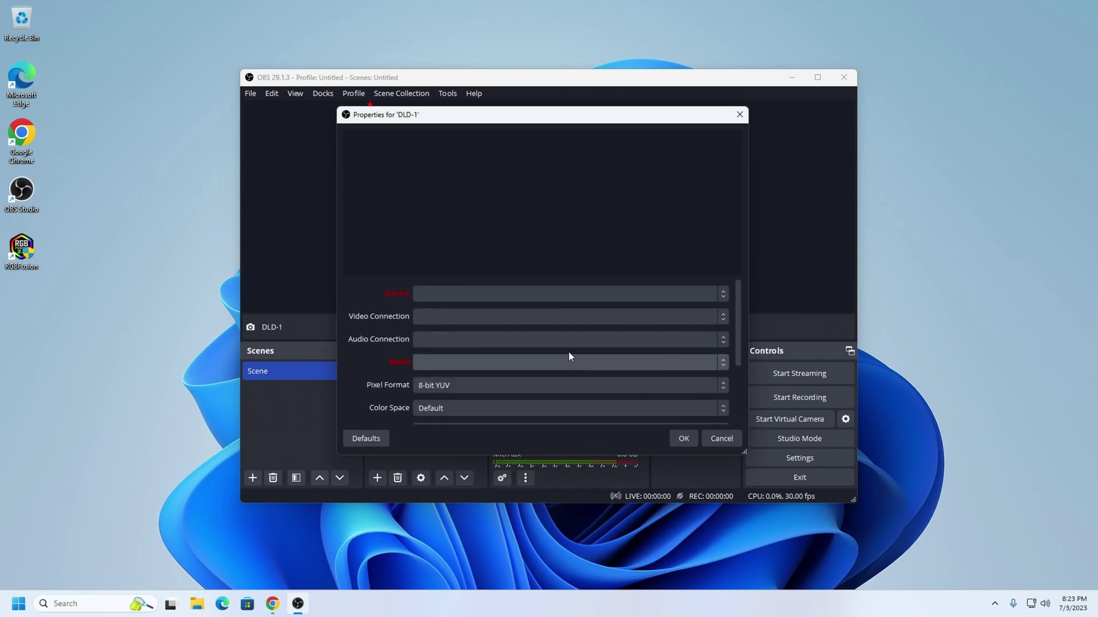
left_click(524, 296)
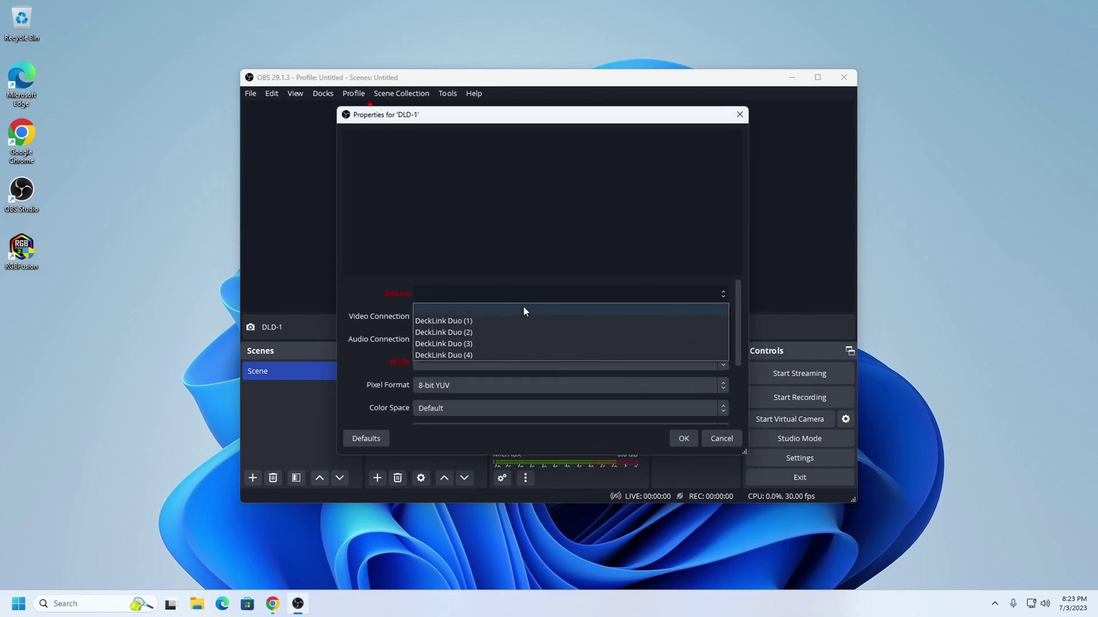
left_click(512, 324)
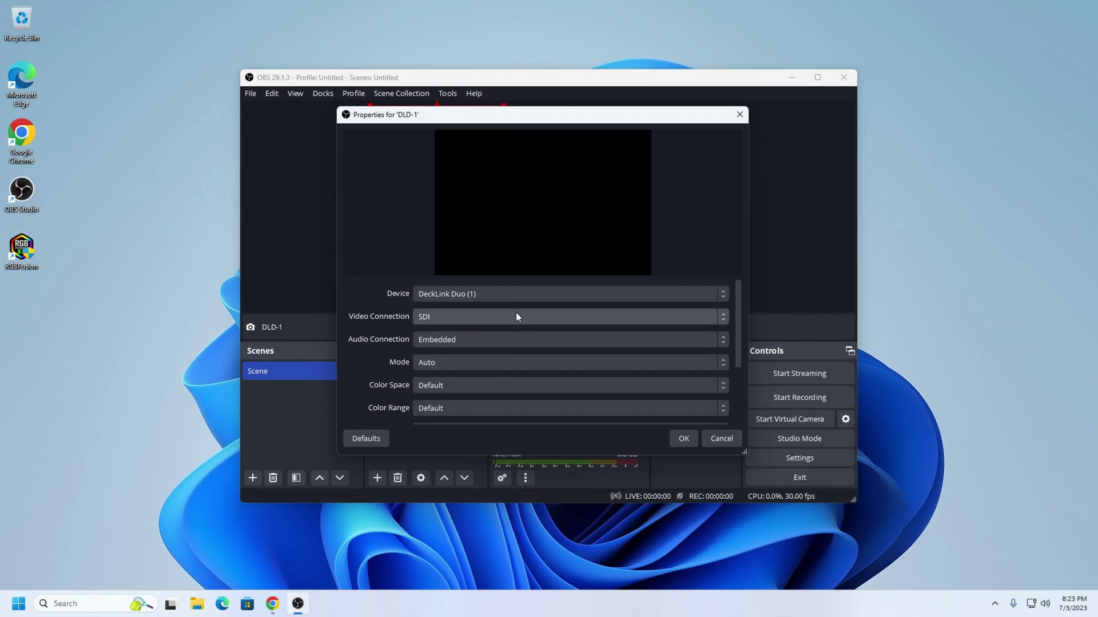
left_click(507, 300)
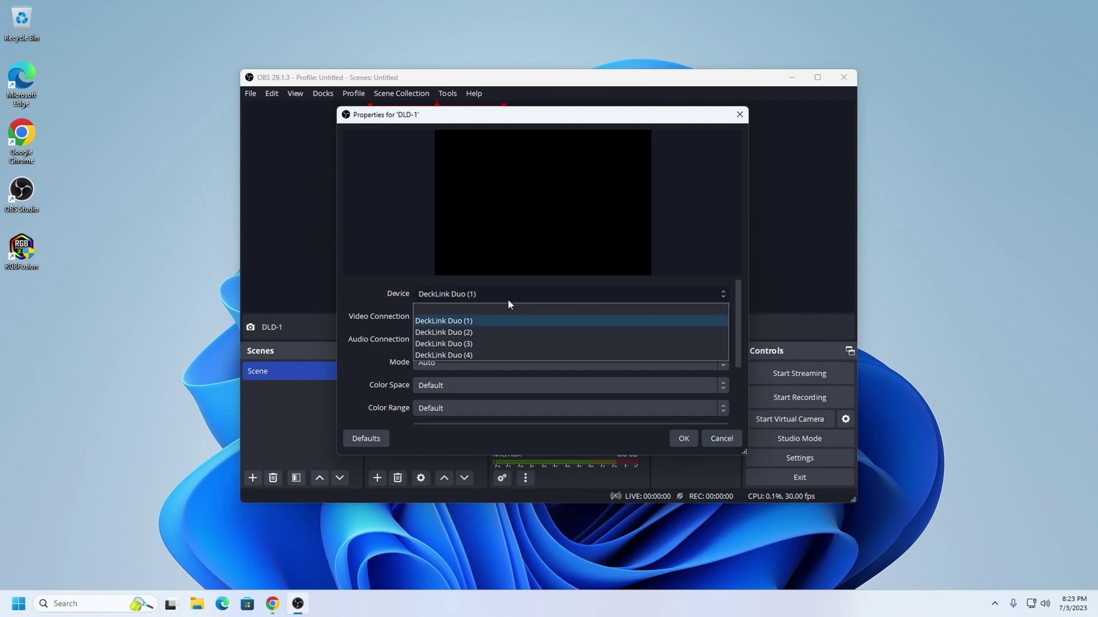
left_click(506, 332)
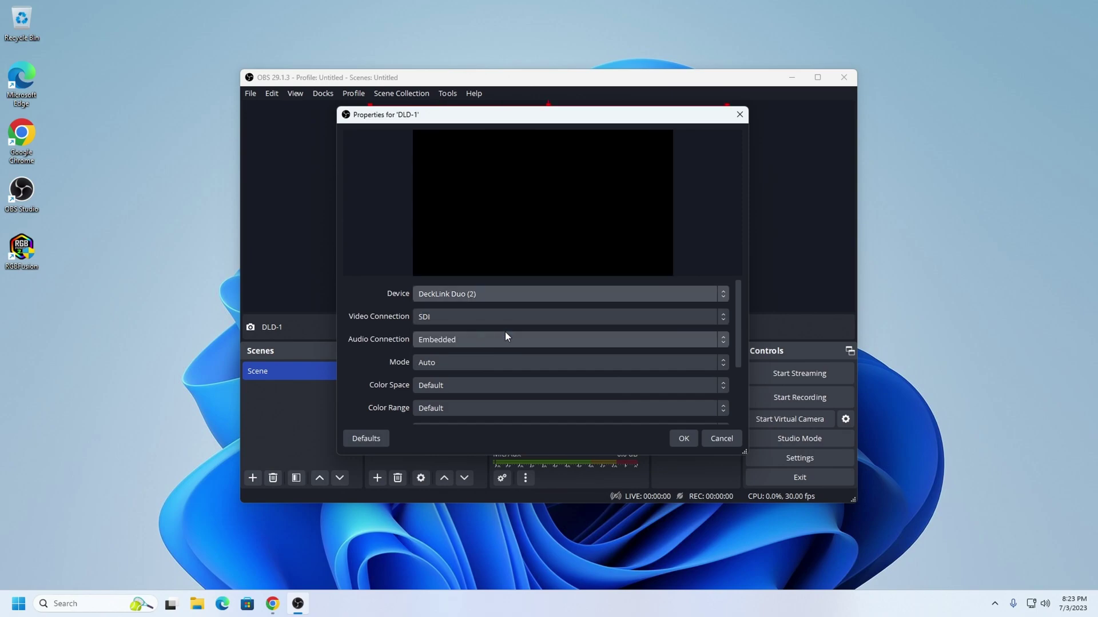
left_click(494, 296)
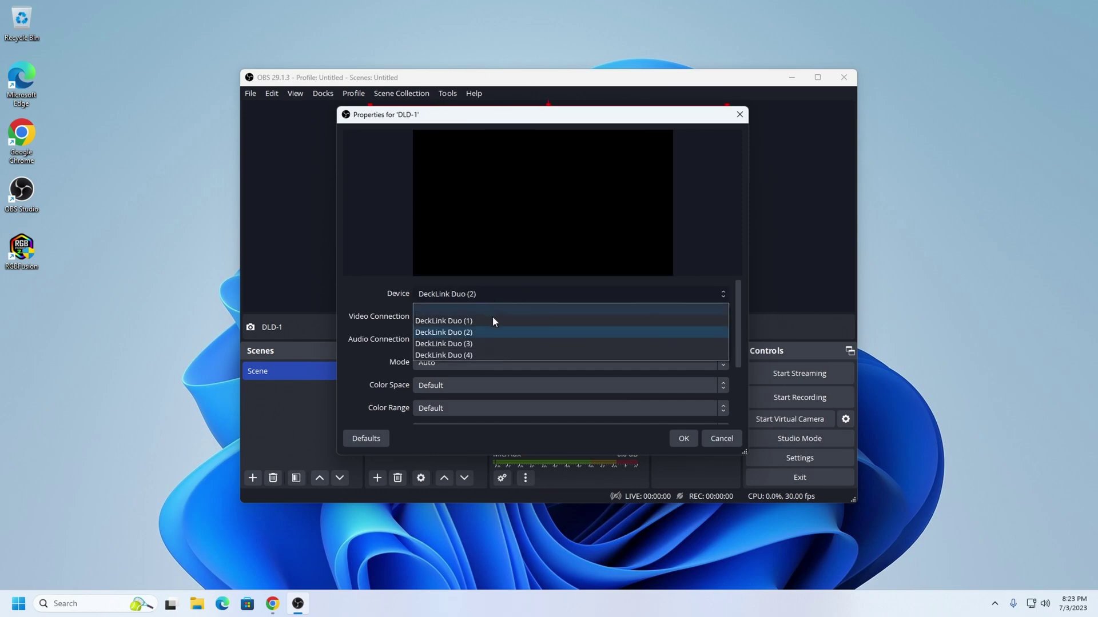
left_click(486, 342)
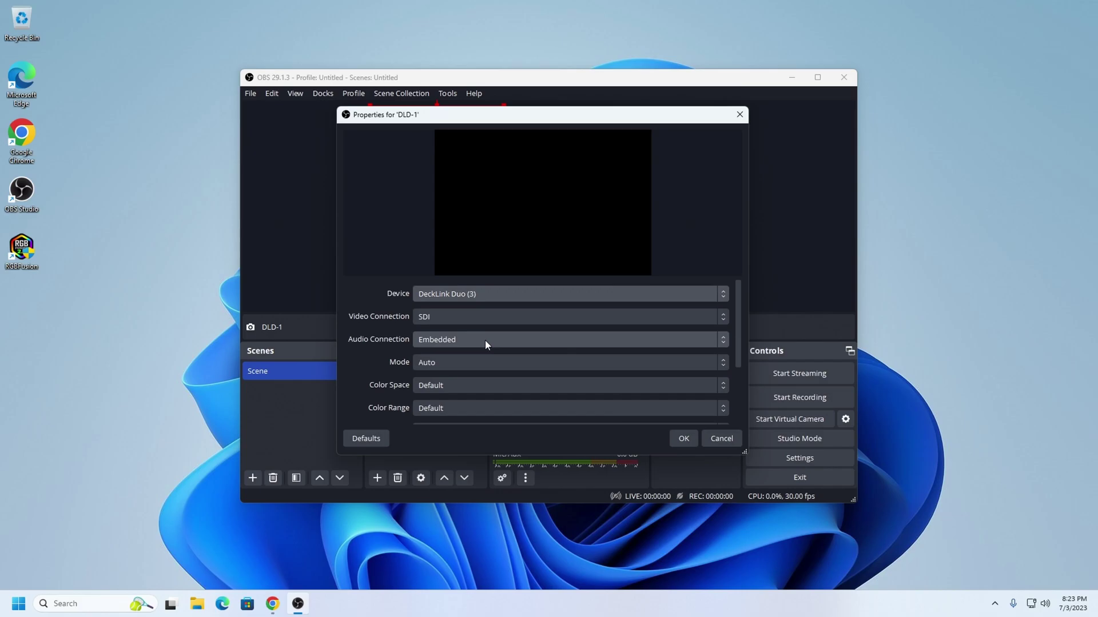
left_click(482, 297)
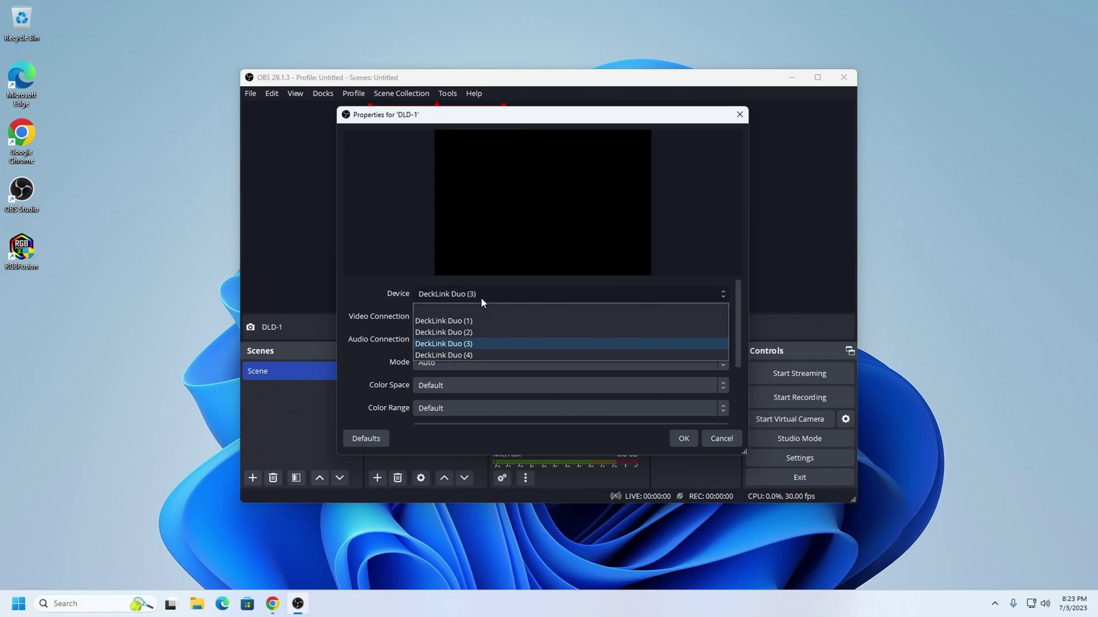
left_click(475, 355)
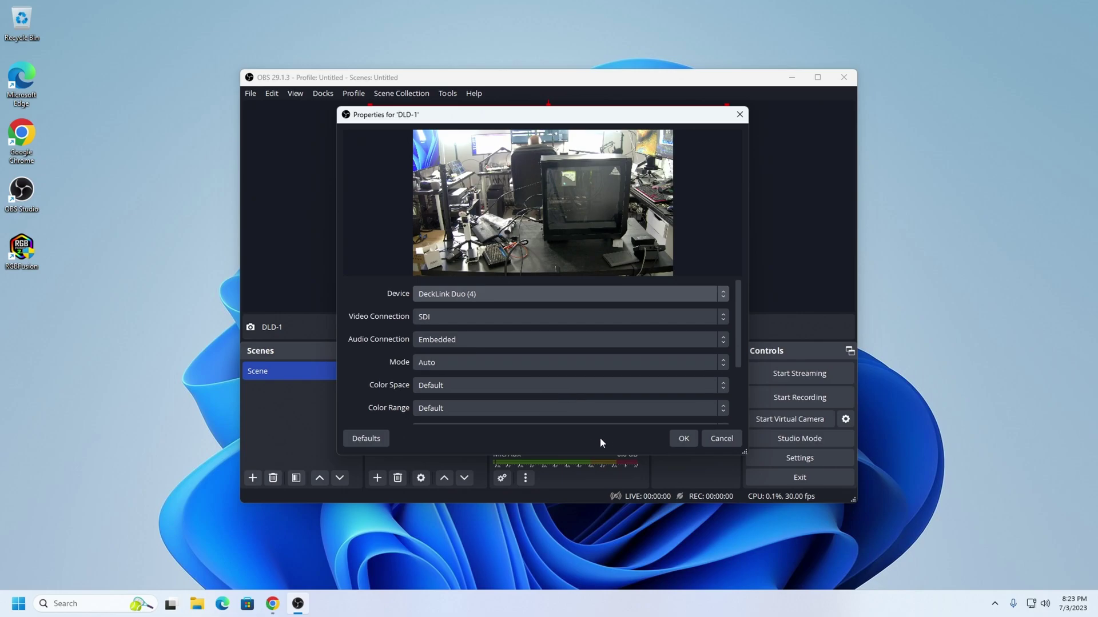
left_click(671, 441)
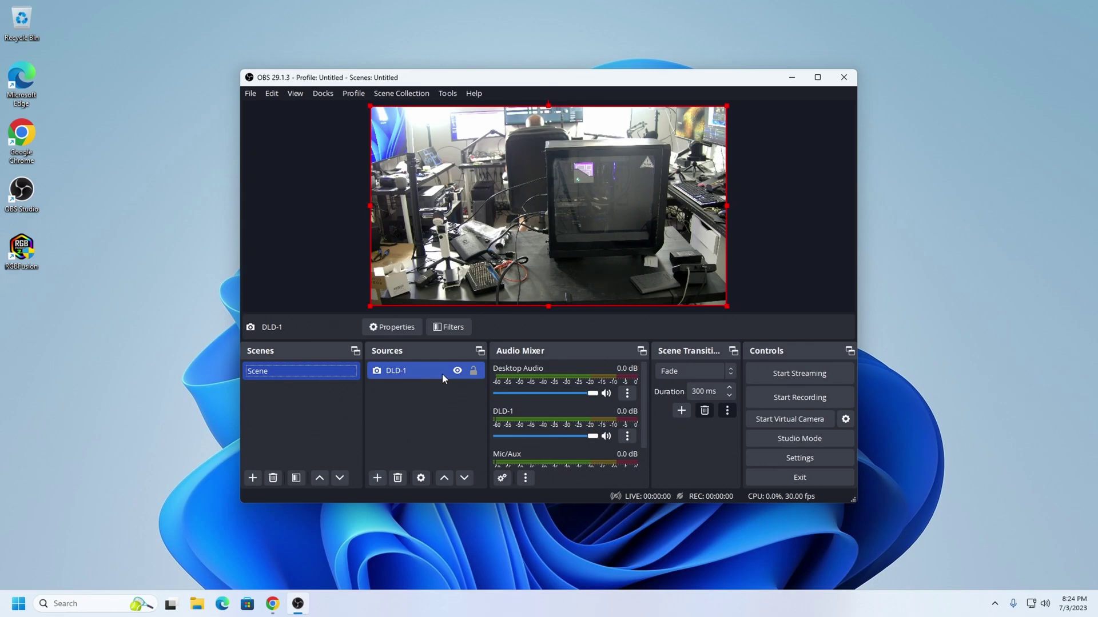
Rename the DLD-1 camera source to DLD-4 and make it visible again, filling the preview.
left_click(456, 371)
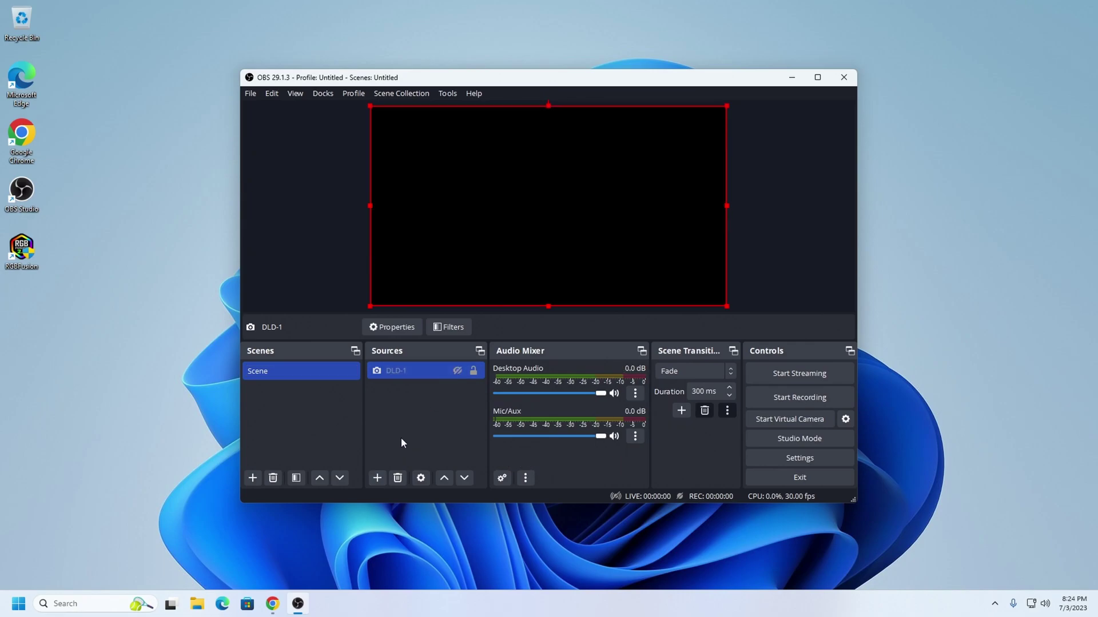
right_click(422, 373)
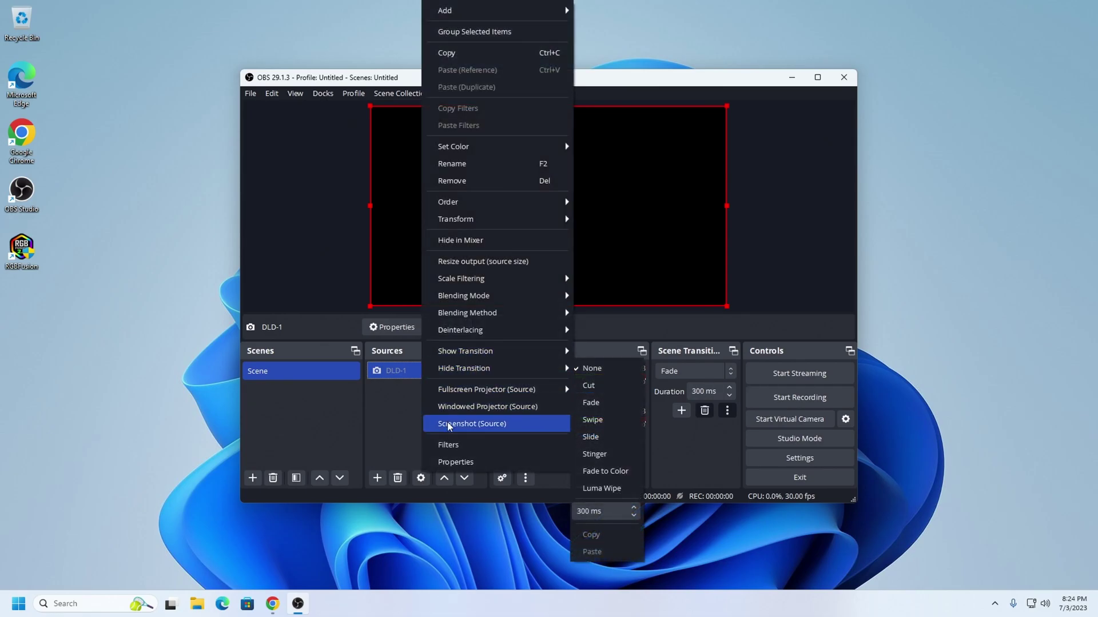
left_click(466, 166)
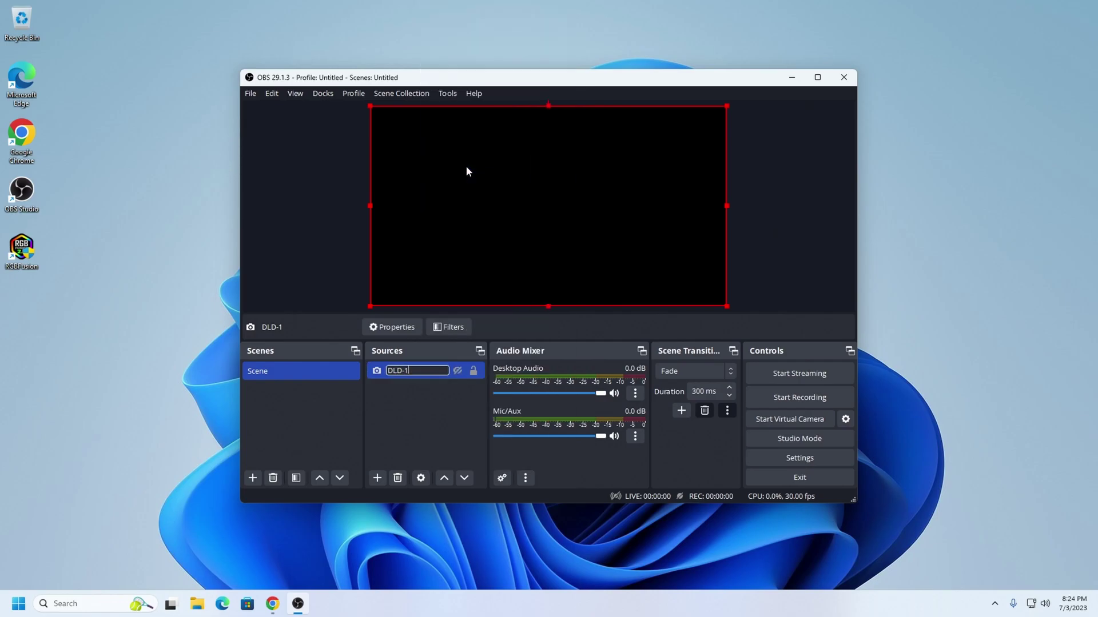
type("DLD-4")
key("Return")
left_click(457, 370)
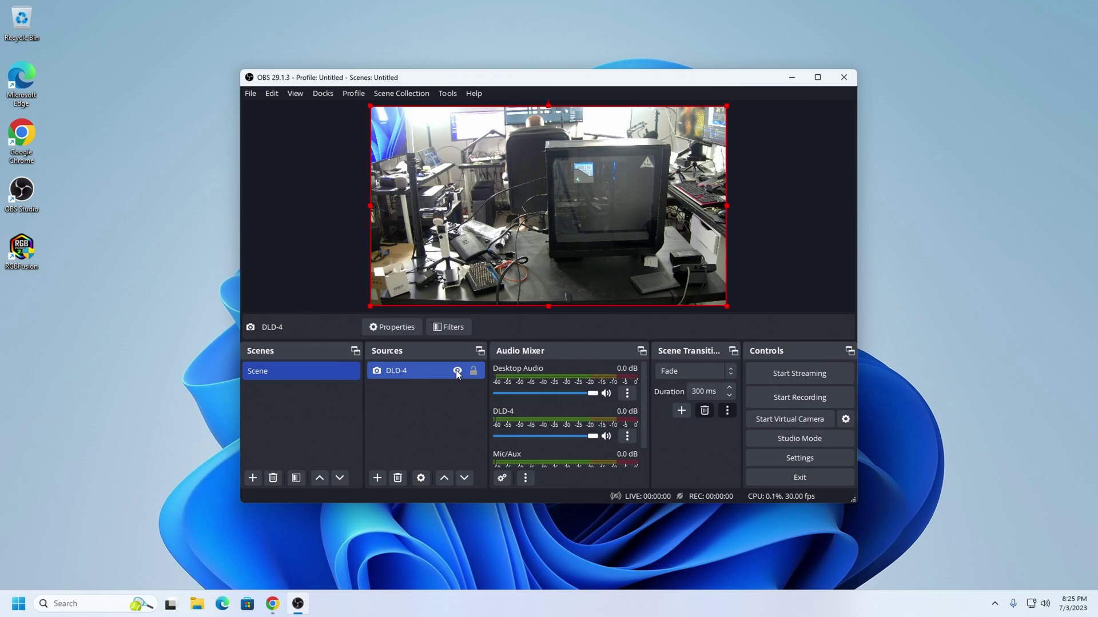
Hide DLD-4 and add a Blackmagic Device source named DLD-2 using DeckLink Duo (2).
left_click(457, 371)
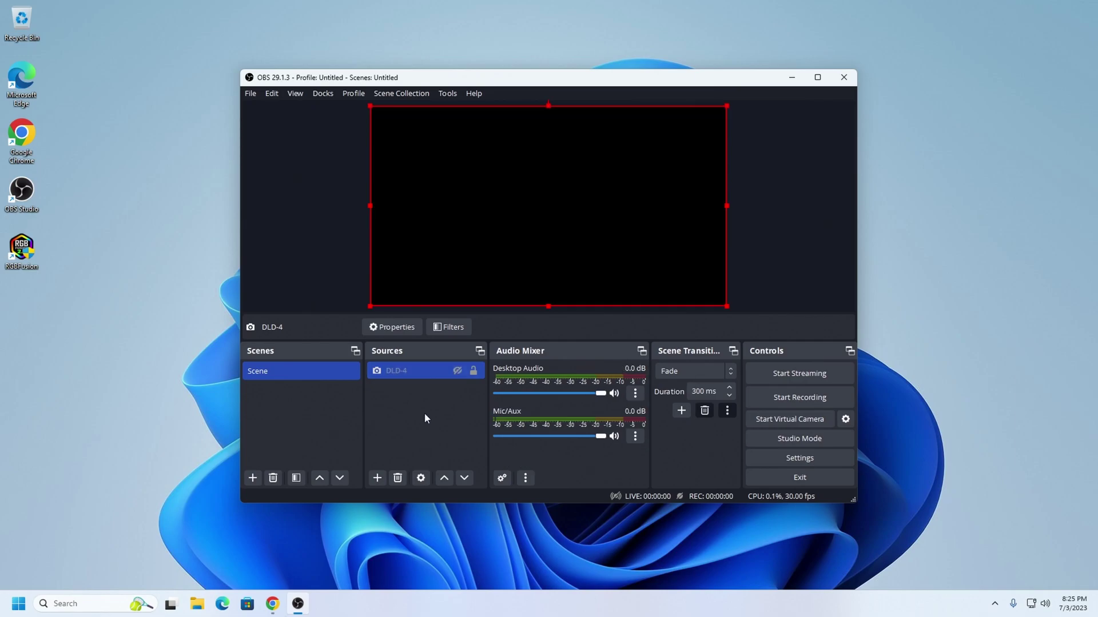
left_click(381, 480)
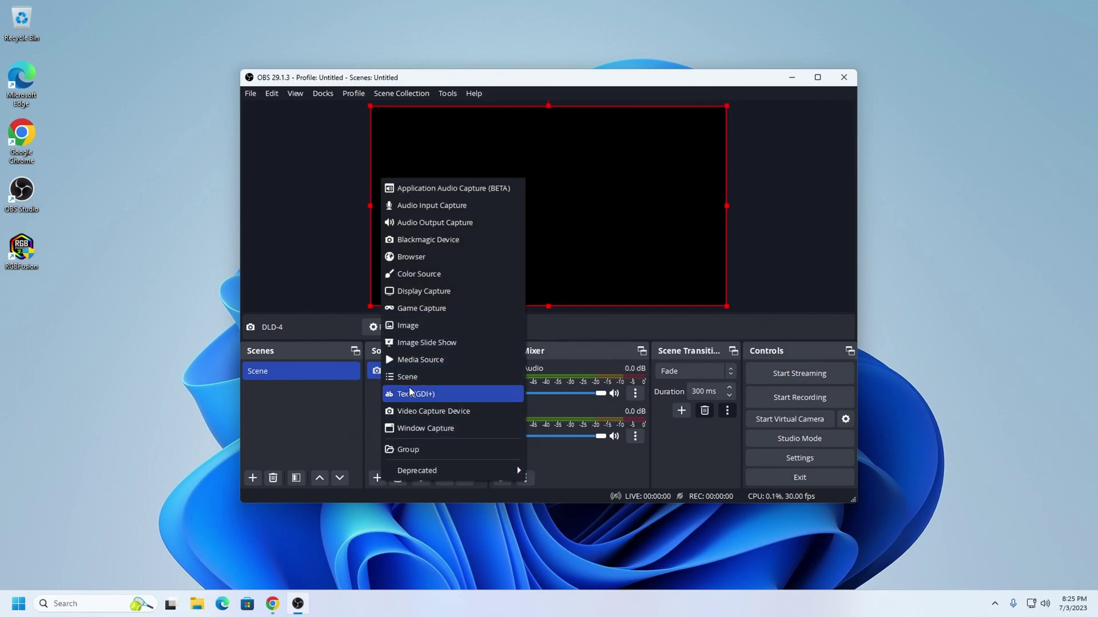
left_click(432, 245)
type("DLD-1")
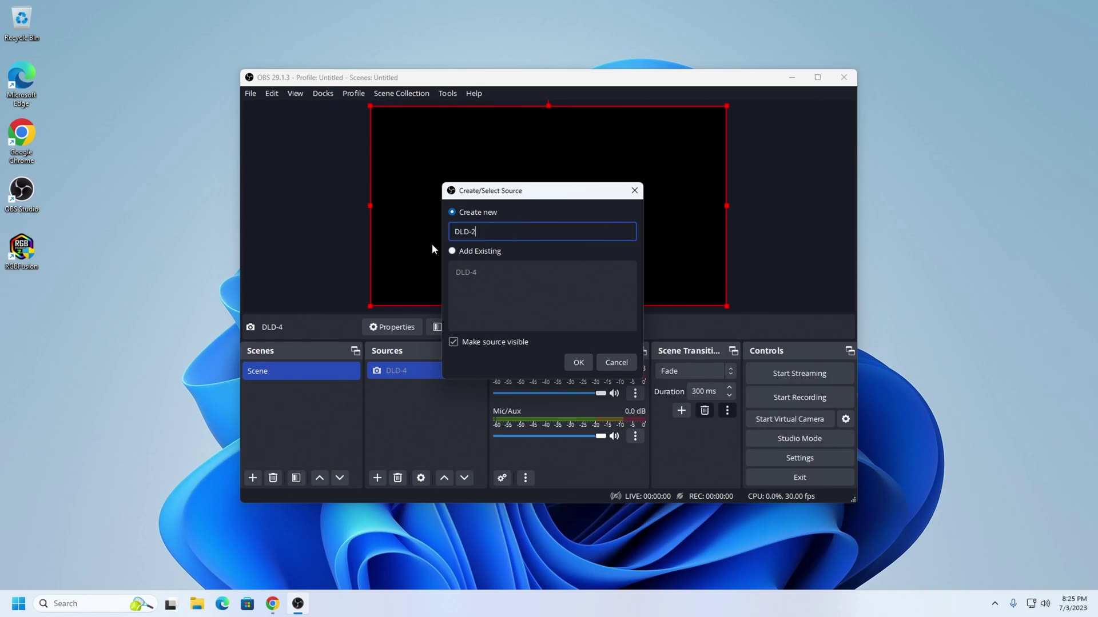
key("Return")
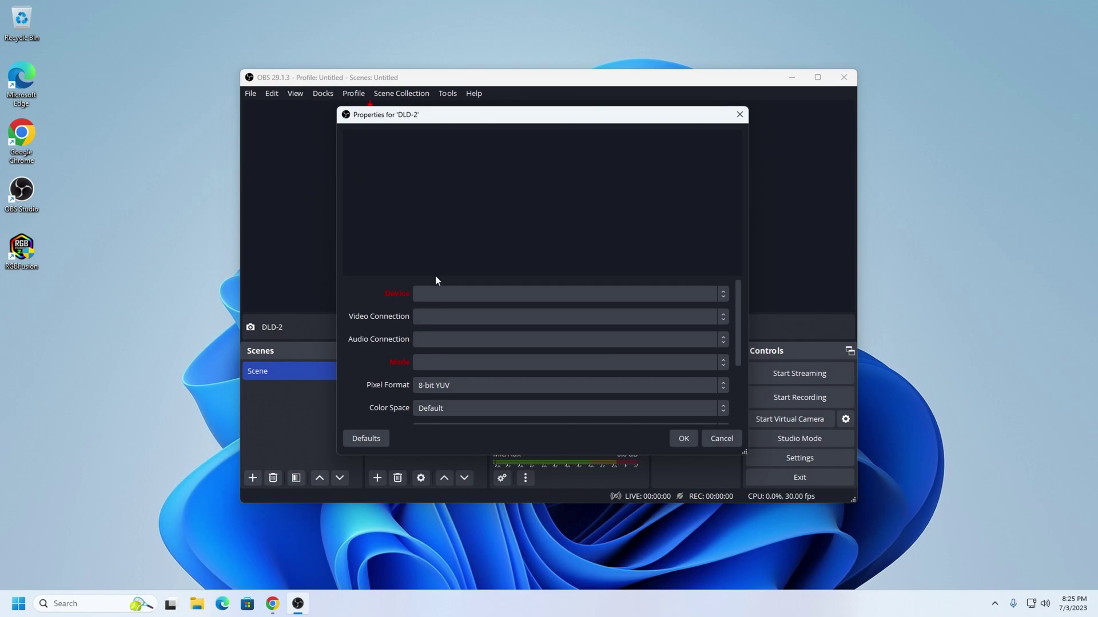
left_click(440, 293)
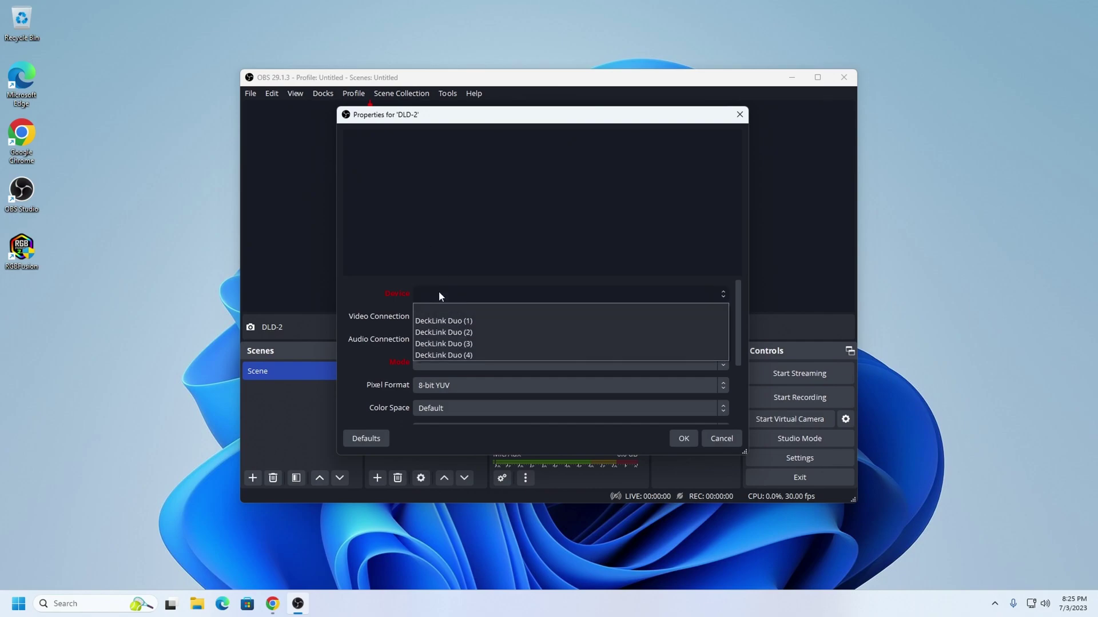
left_click(441, 333)
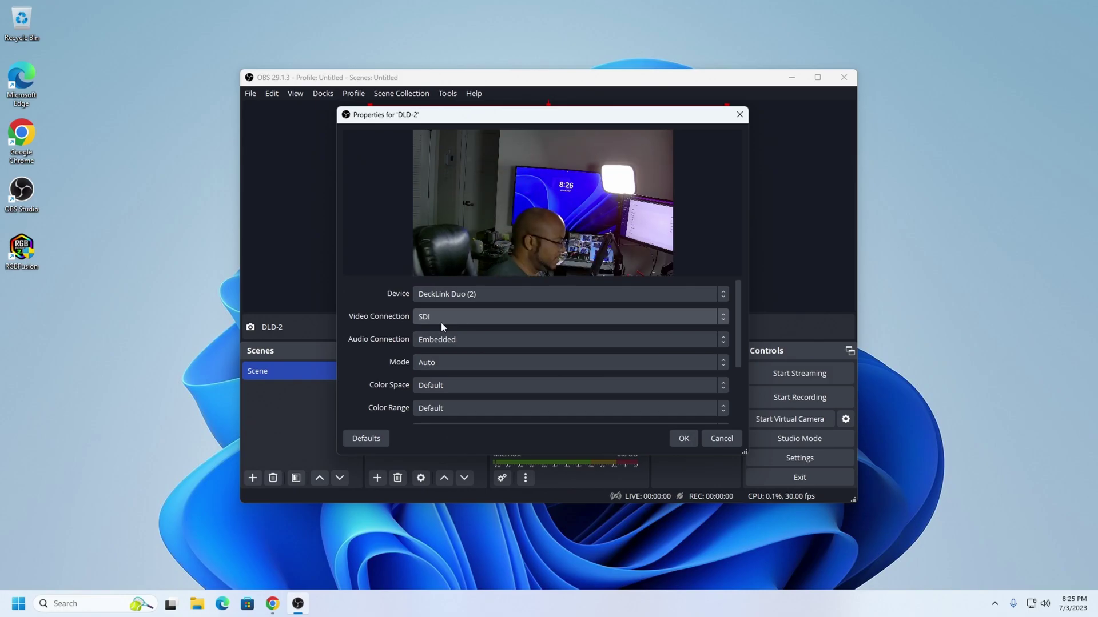
left_click(682, 438)
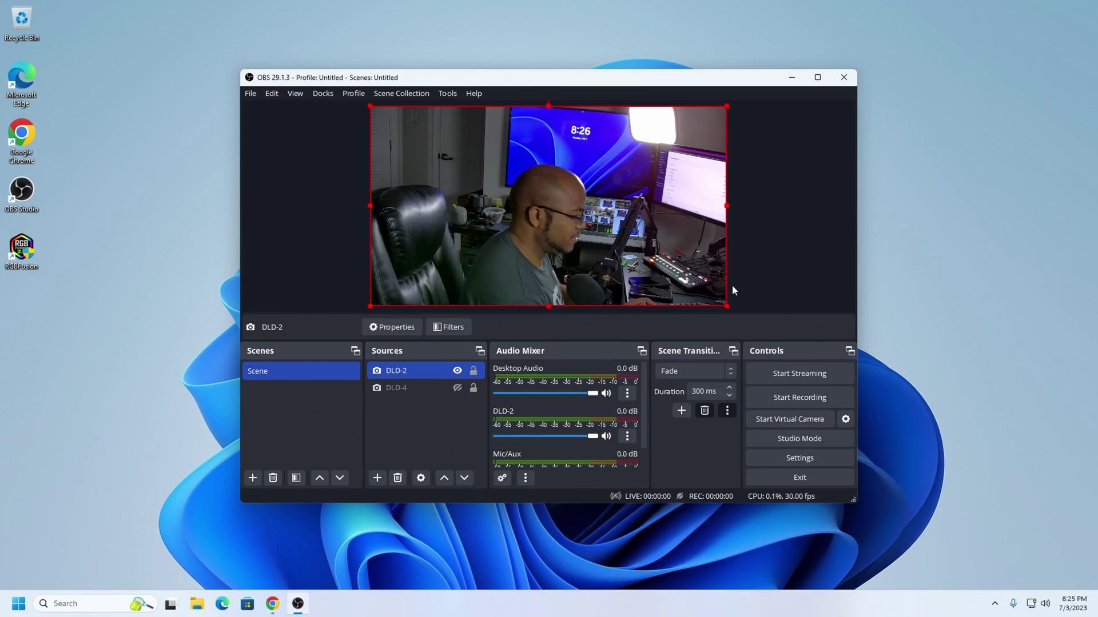
Shrink DLD-2 into the top-left quarter, then unhide DLD-4 and shrink it into the bottom-right quarter.
left_click_drag(727, 306, 485, 217)
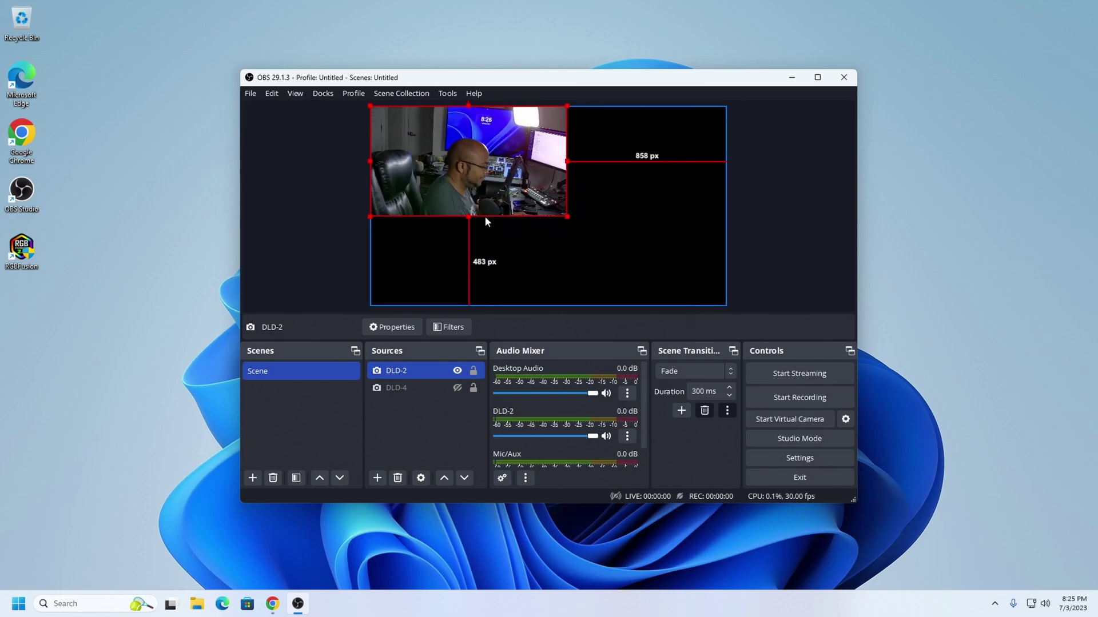
double_click(476, 80)
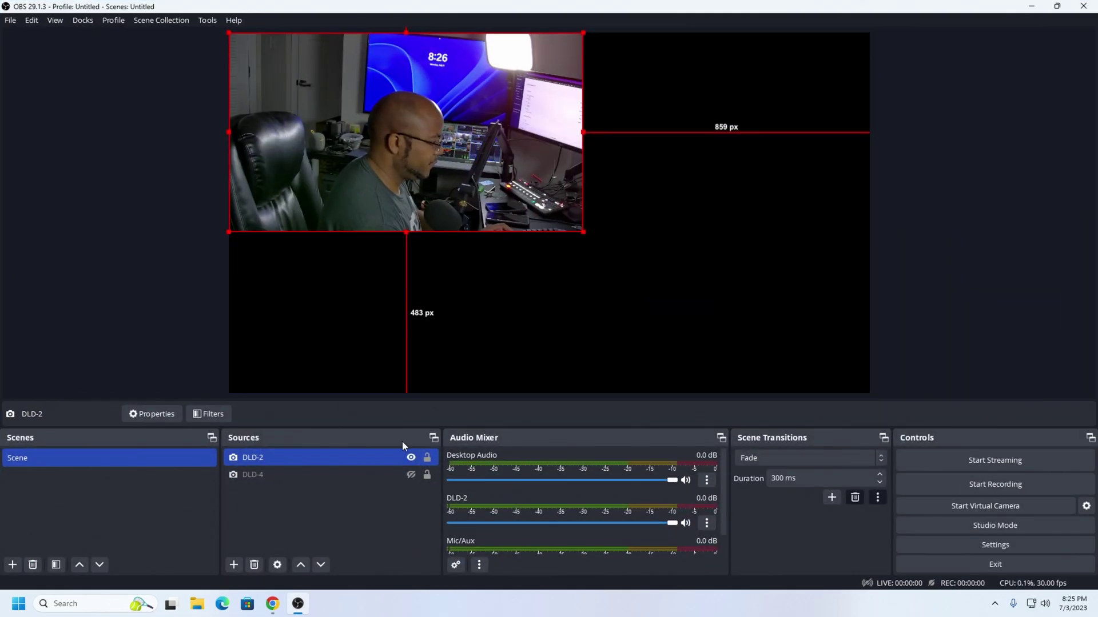
left_click(410, 470, "ctrl")
left_click(410, 475)
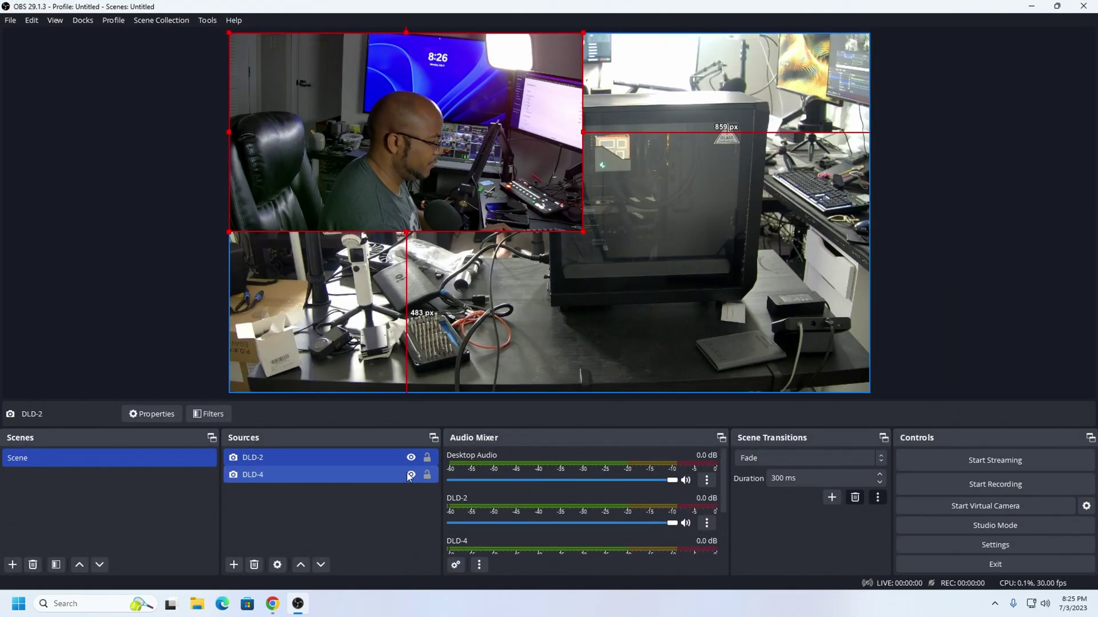
left_click(391, 478)
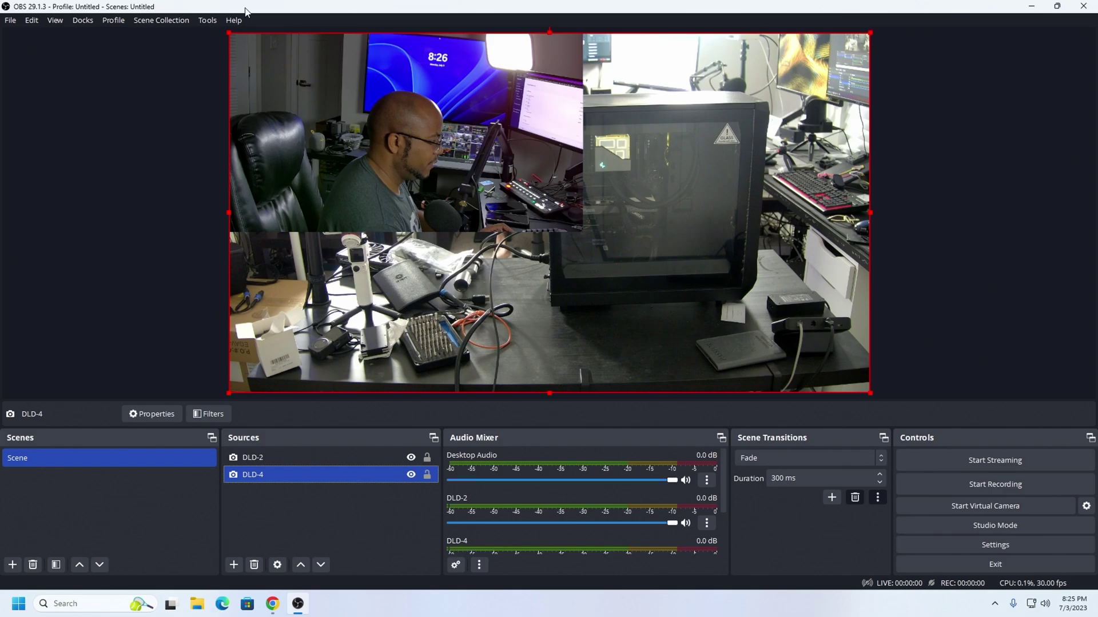
left_click_drag(229, 33, 596, 228)
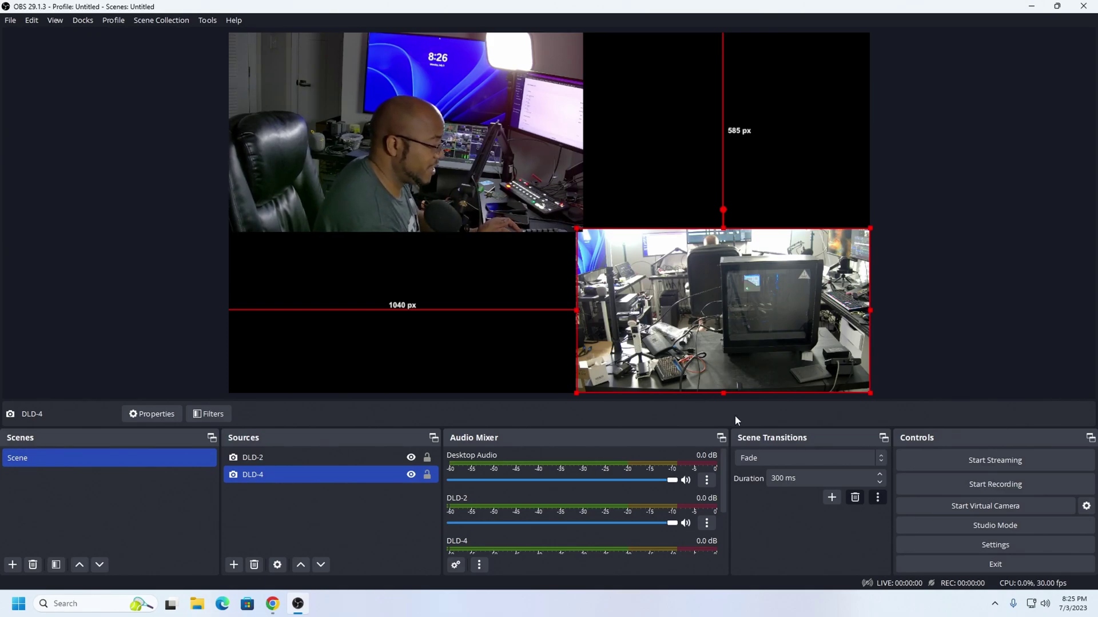
Review the scene transitions, keeping Fade selected.
left_click(739, 457)
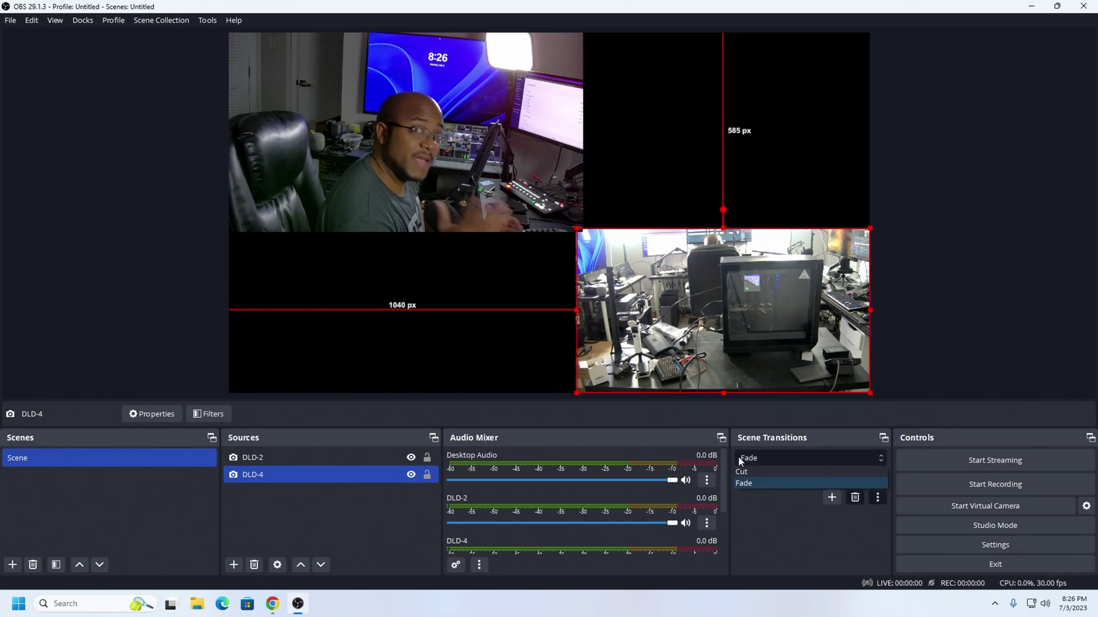
left_click(720, 505)
left_click_drag(719, 505, 716, 545)
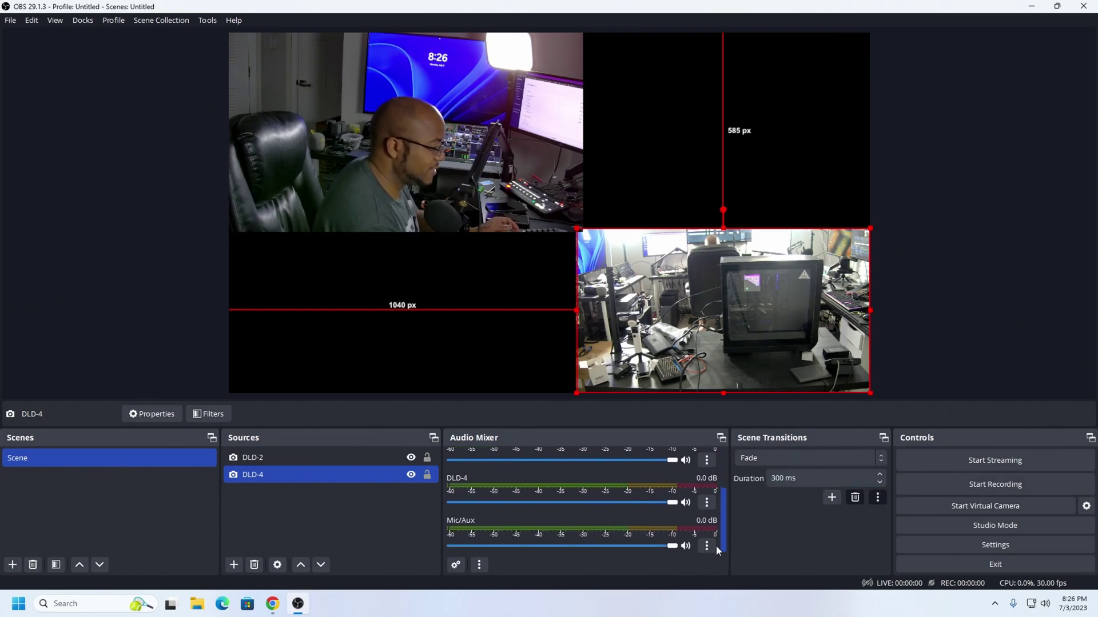
Set the global Desktop Audio and Mic/Auxiliary Audio devices to Disabled in Settings.
left_click(972, 545)
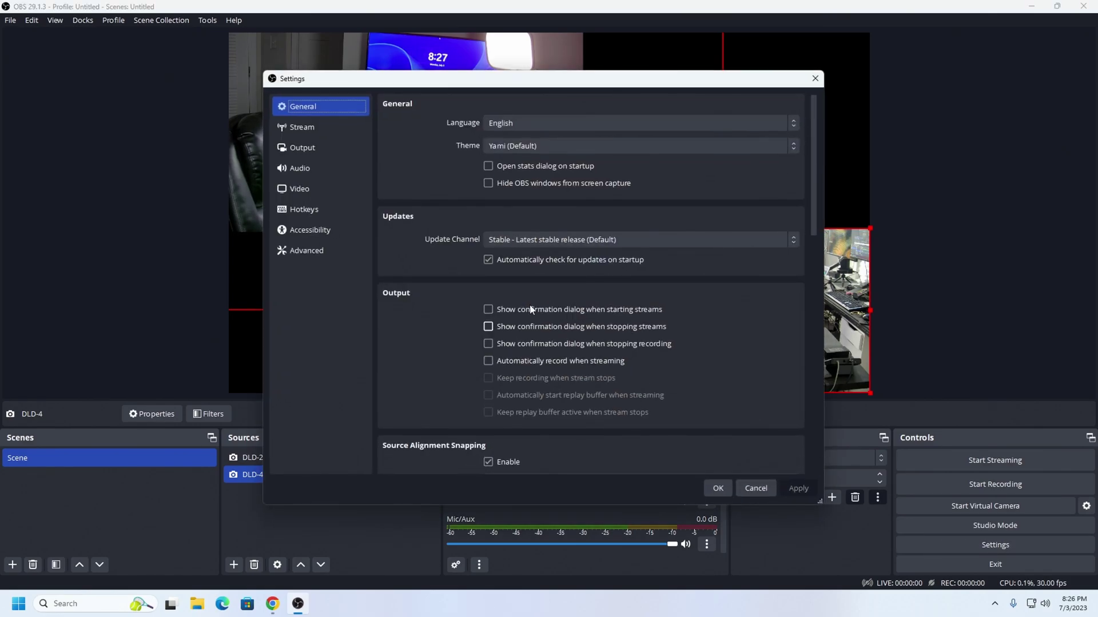
left_click(311, 184)
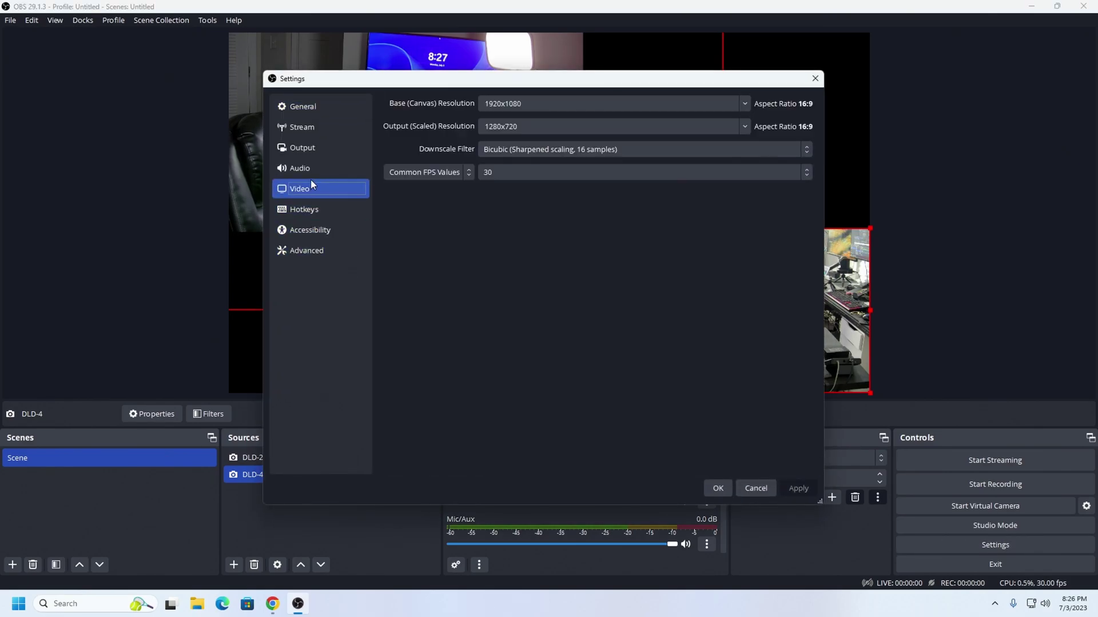
left_click(306, 169)
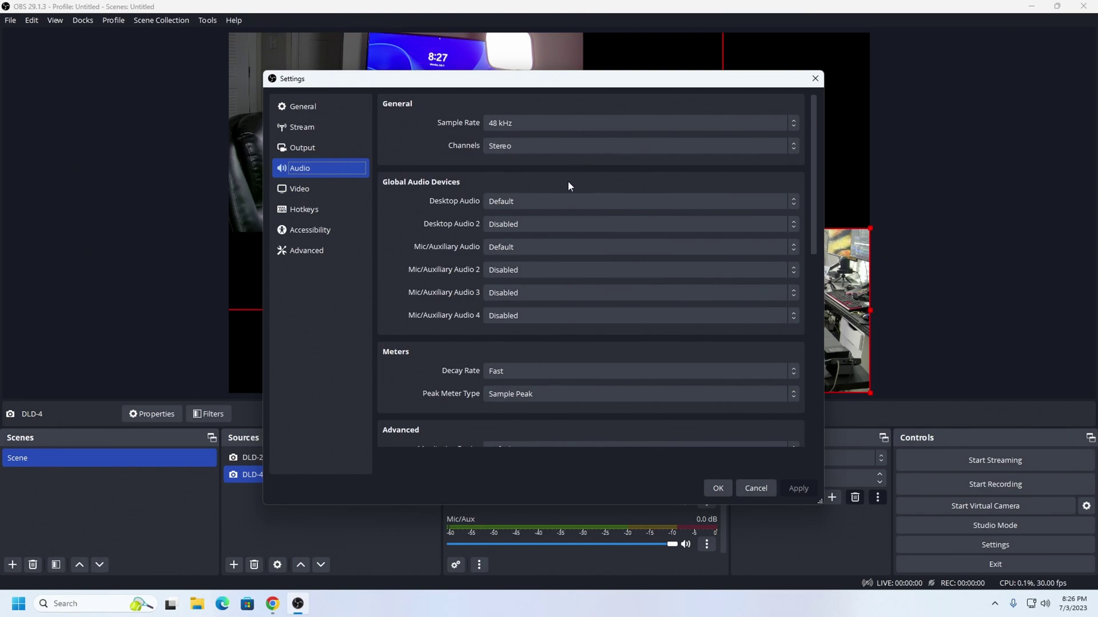
left_click(563, 195)
left_click(558, 215)
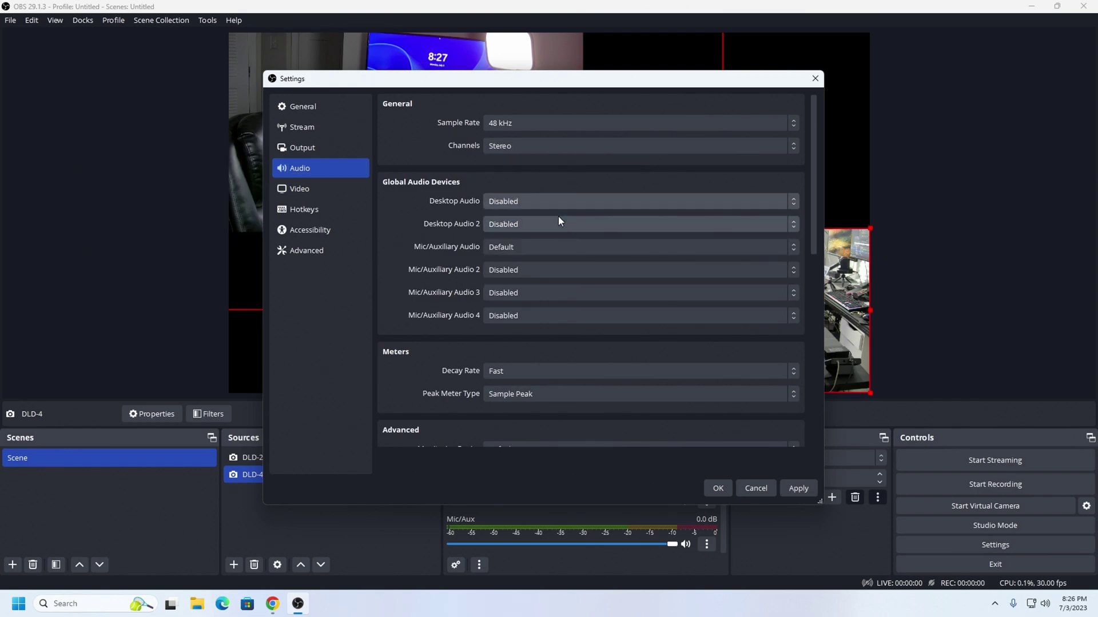
left_click(546, 247)
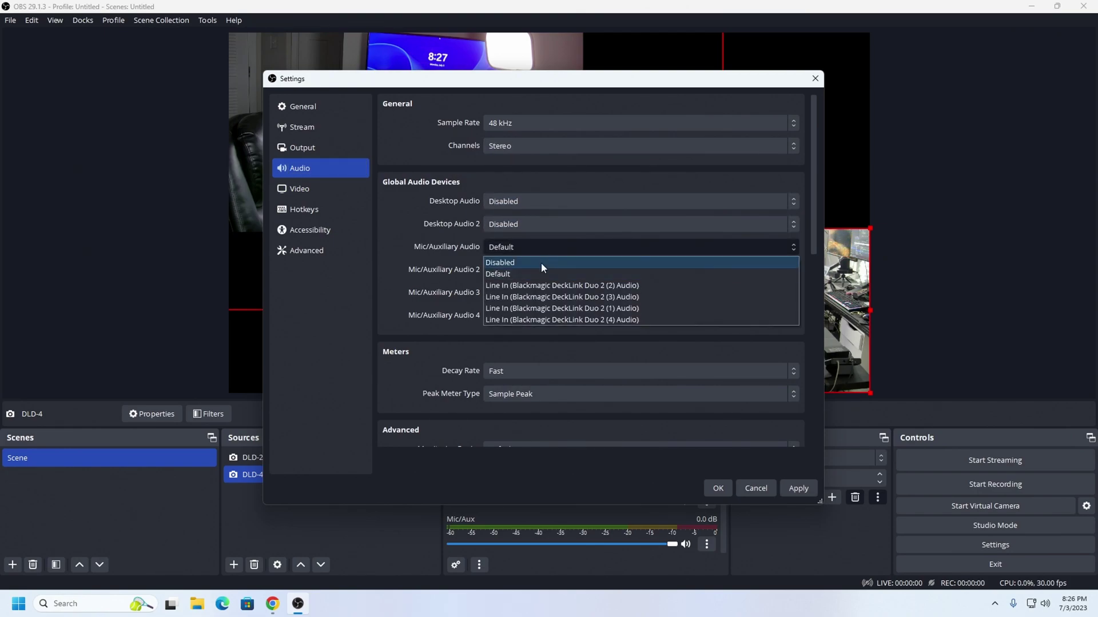
left_click(541, 262)
Set the video output resolution to 1920x1080 at 60 FPS and save the settings.
left_click(327, 195)
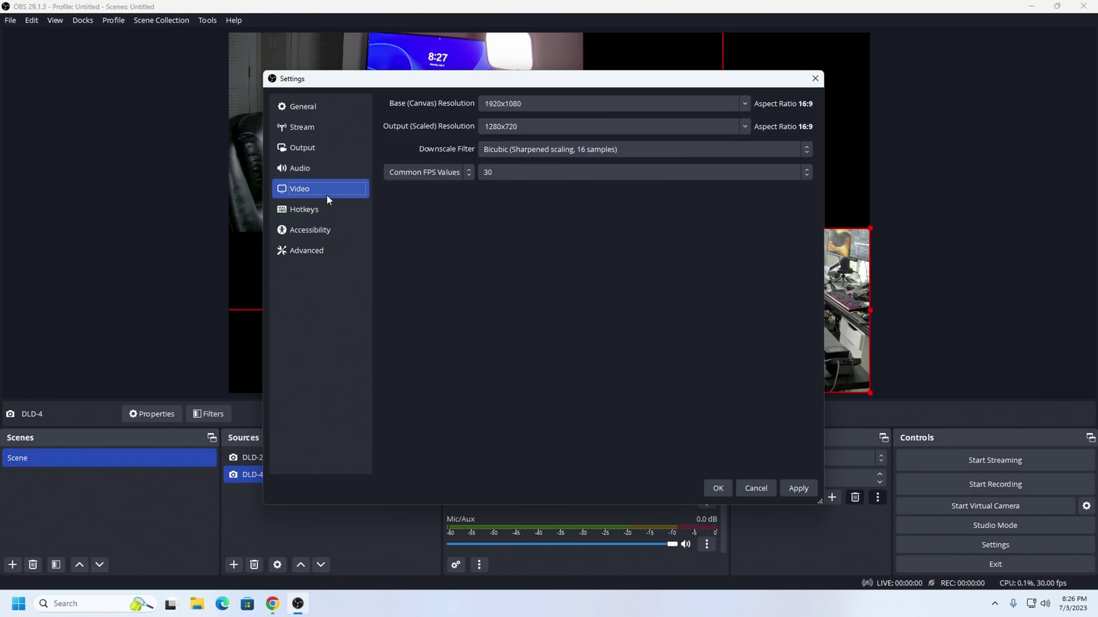
left_click(740, 127)
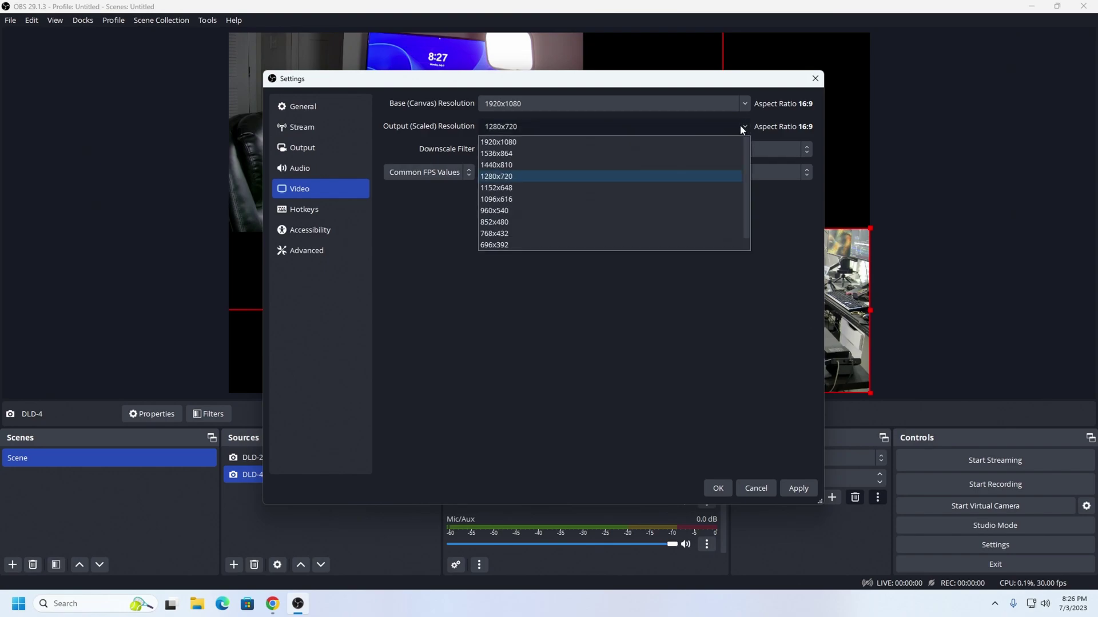
left_click(727, 140)
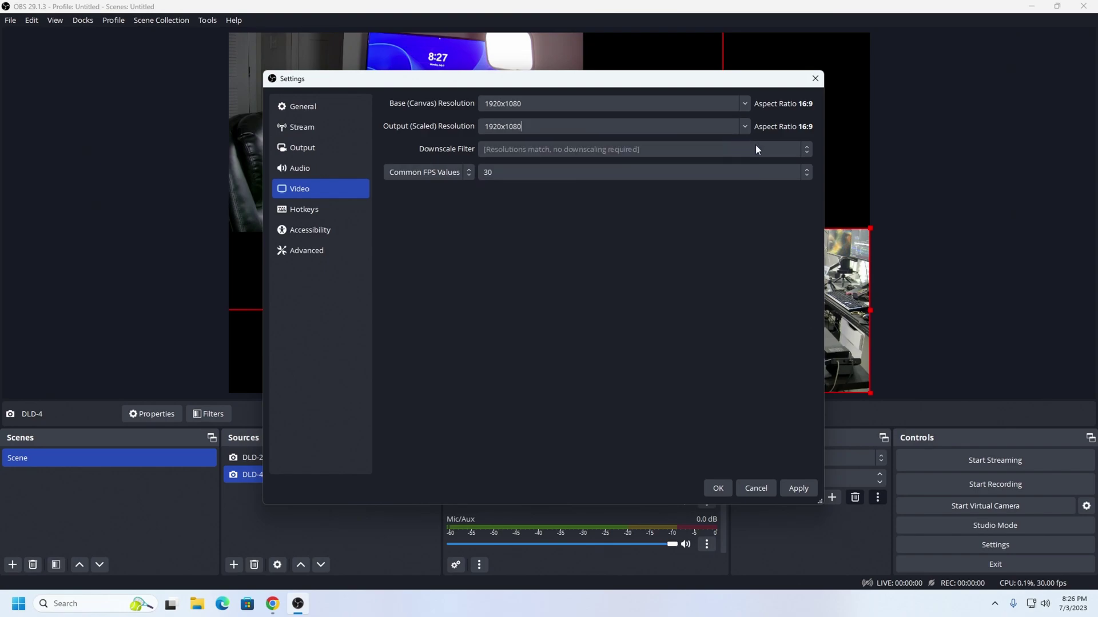
left_click(805, 172)
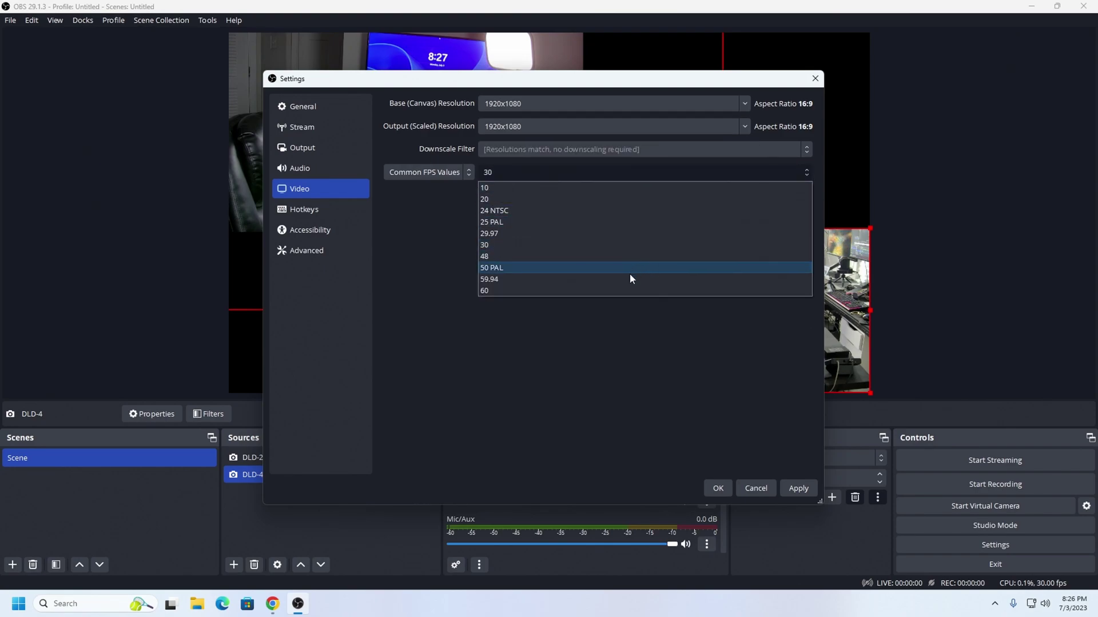
left_click(626, 289)
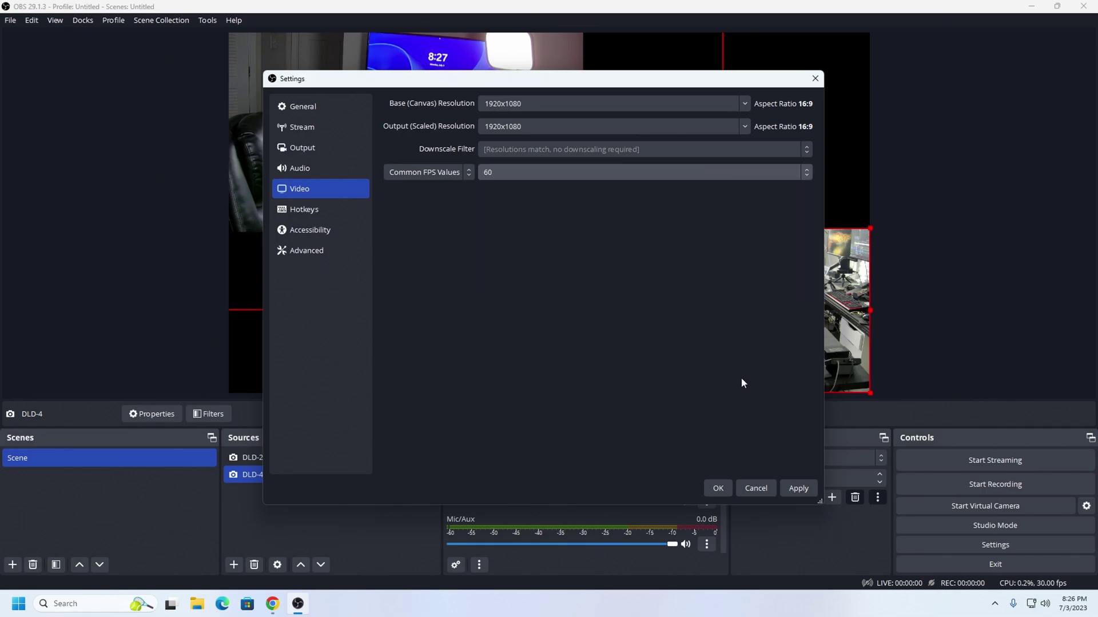
left_click(723, 486)
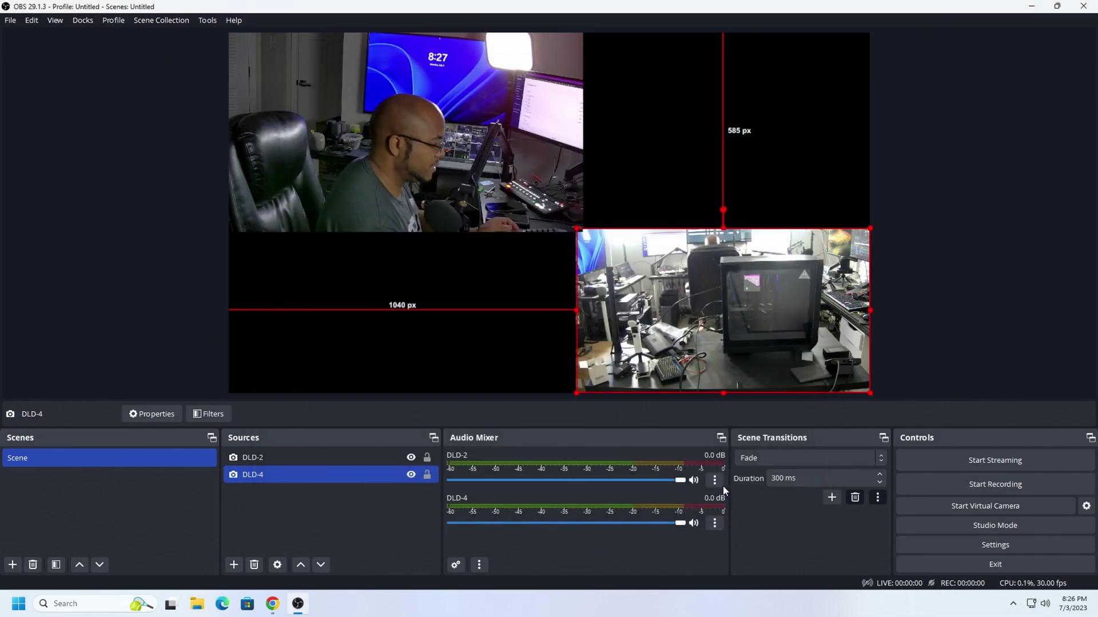